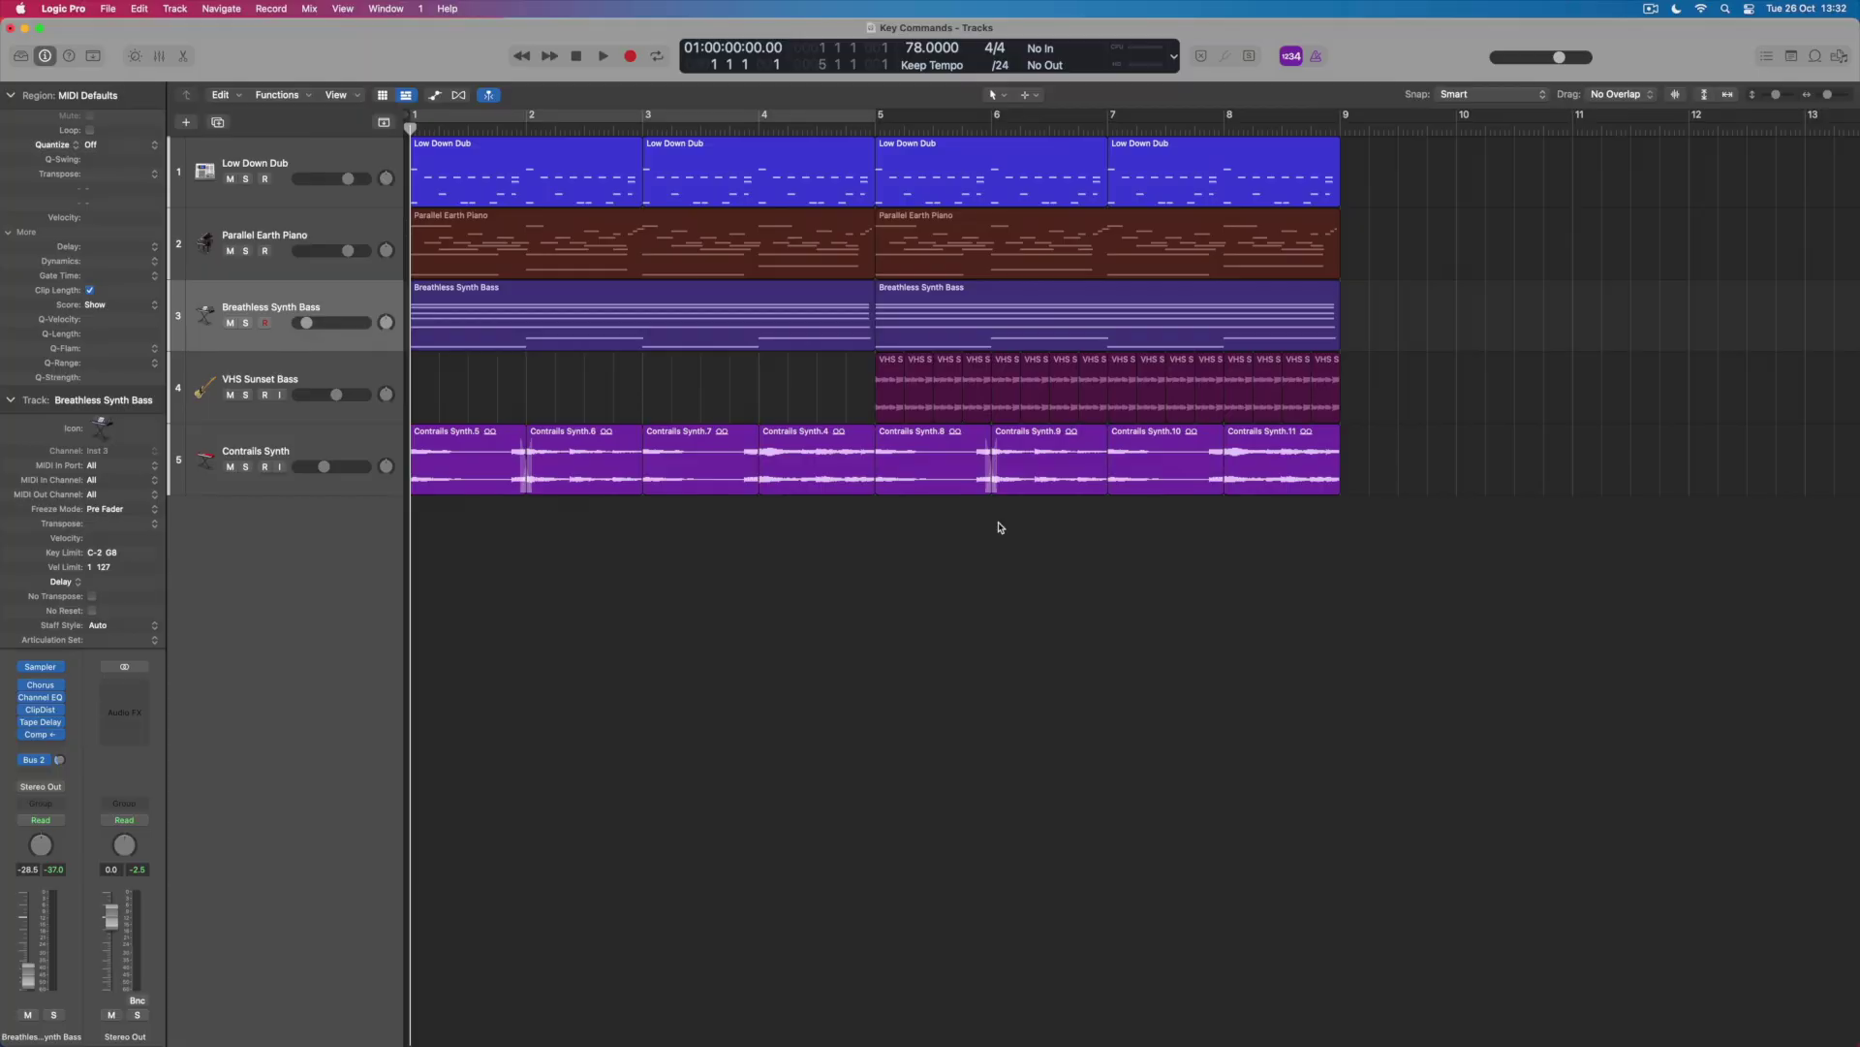
- Stop and return the playhead to the project start at bar 1
{"action": "key", "text": "0"}
{"action": "key", "text": "Home"}
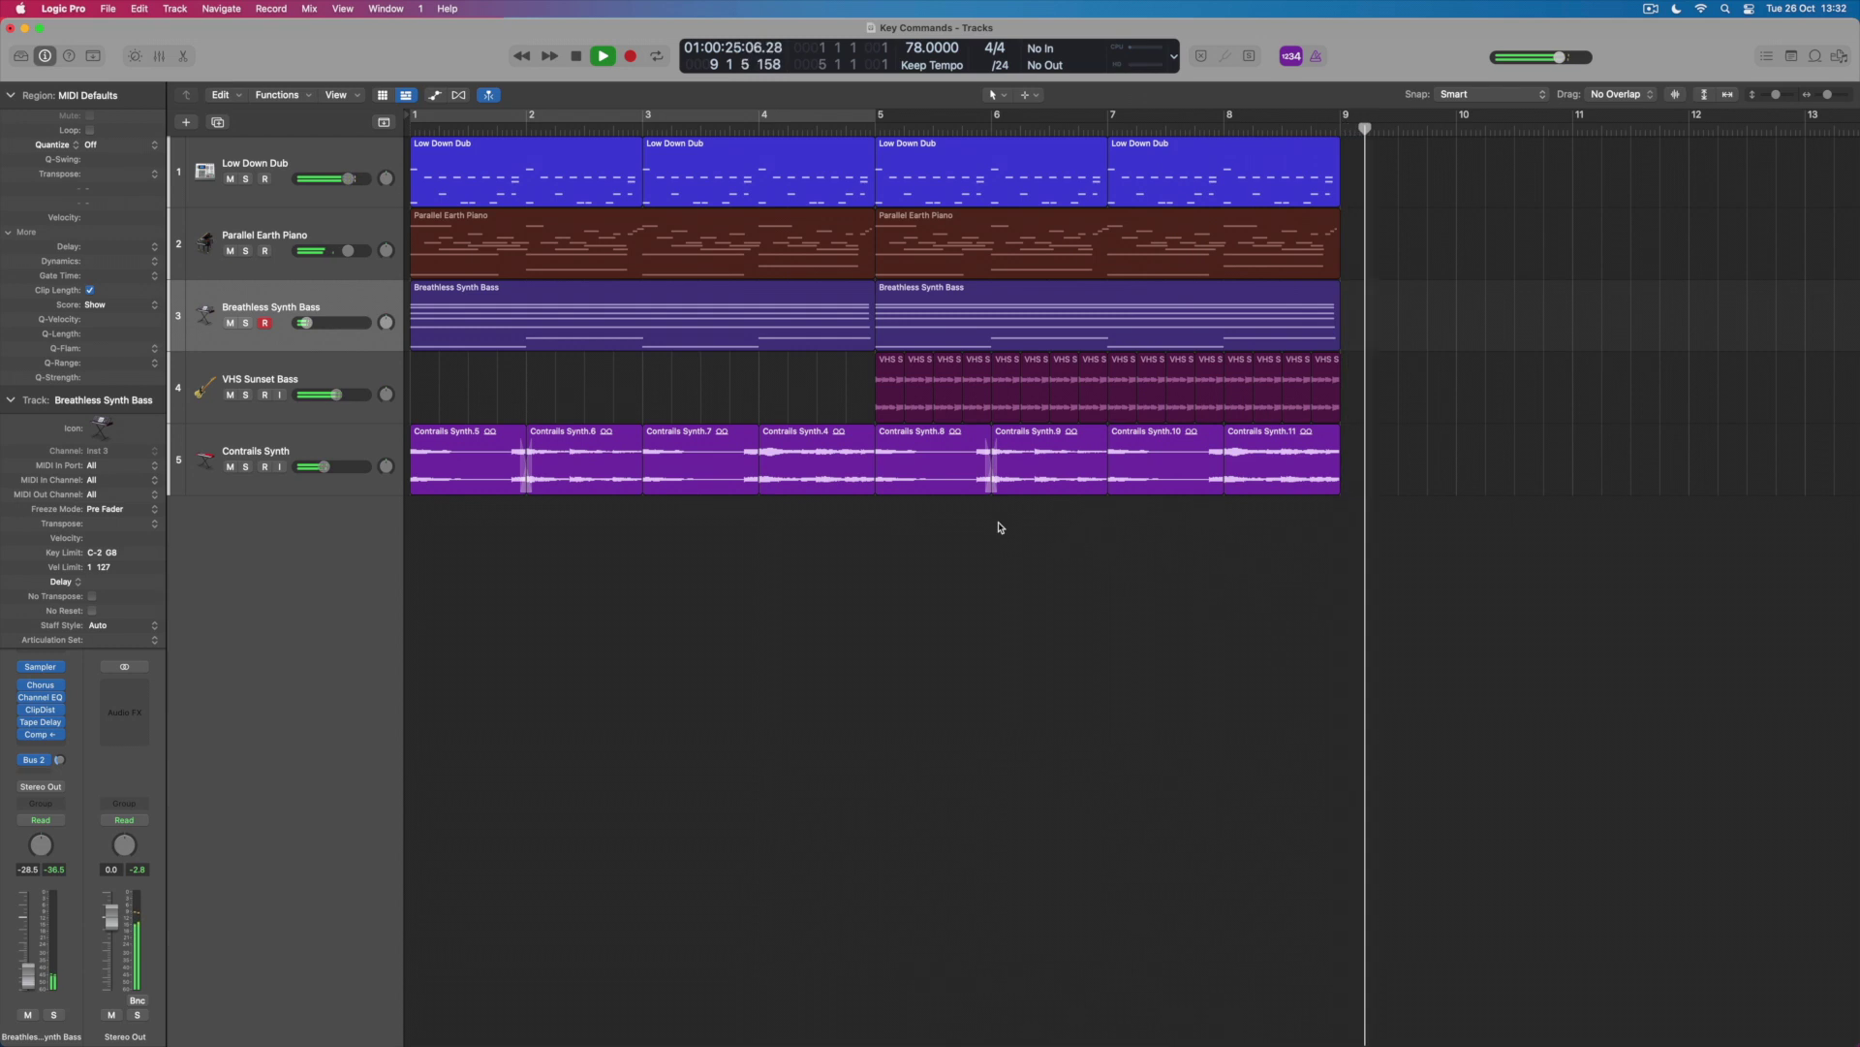
- Stop playback at bar 1 and mark a bars 1–9 cycle range, leaving cycle off
{"action": "key", "text": "0"}
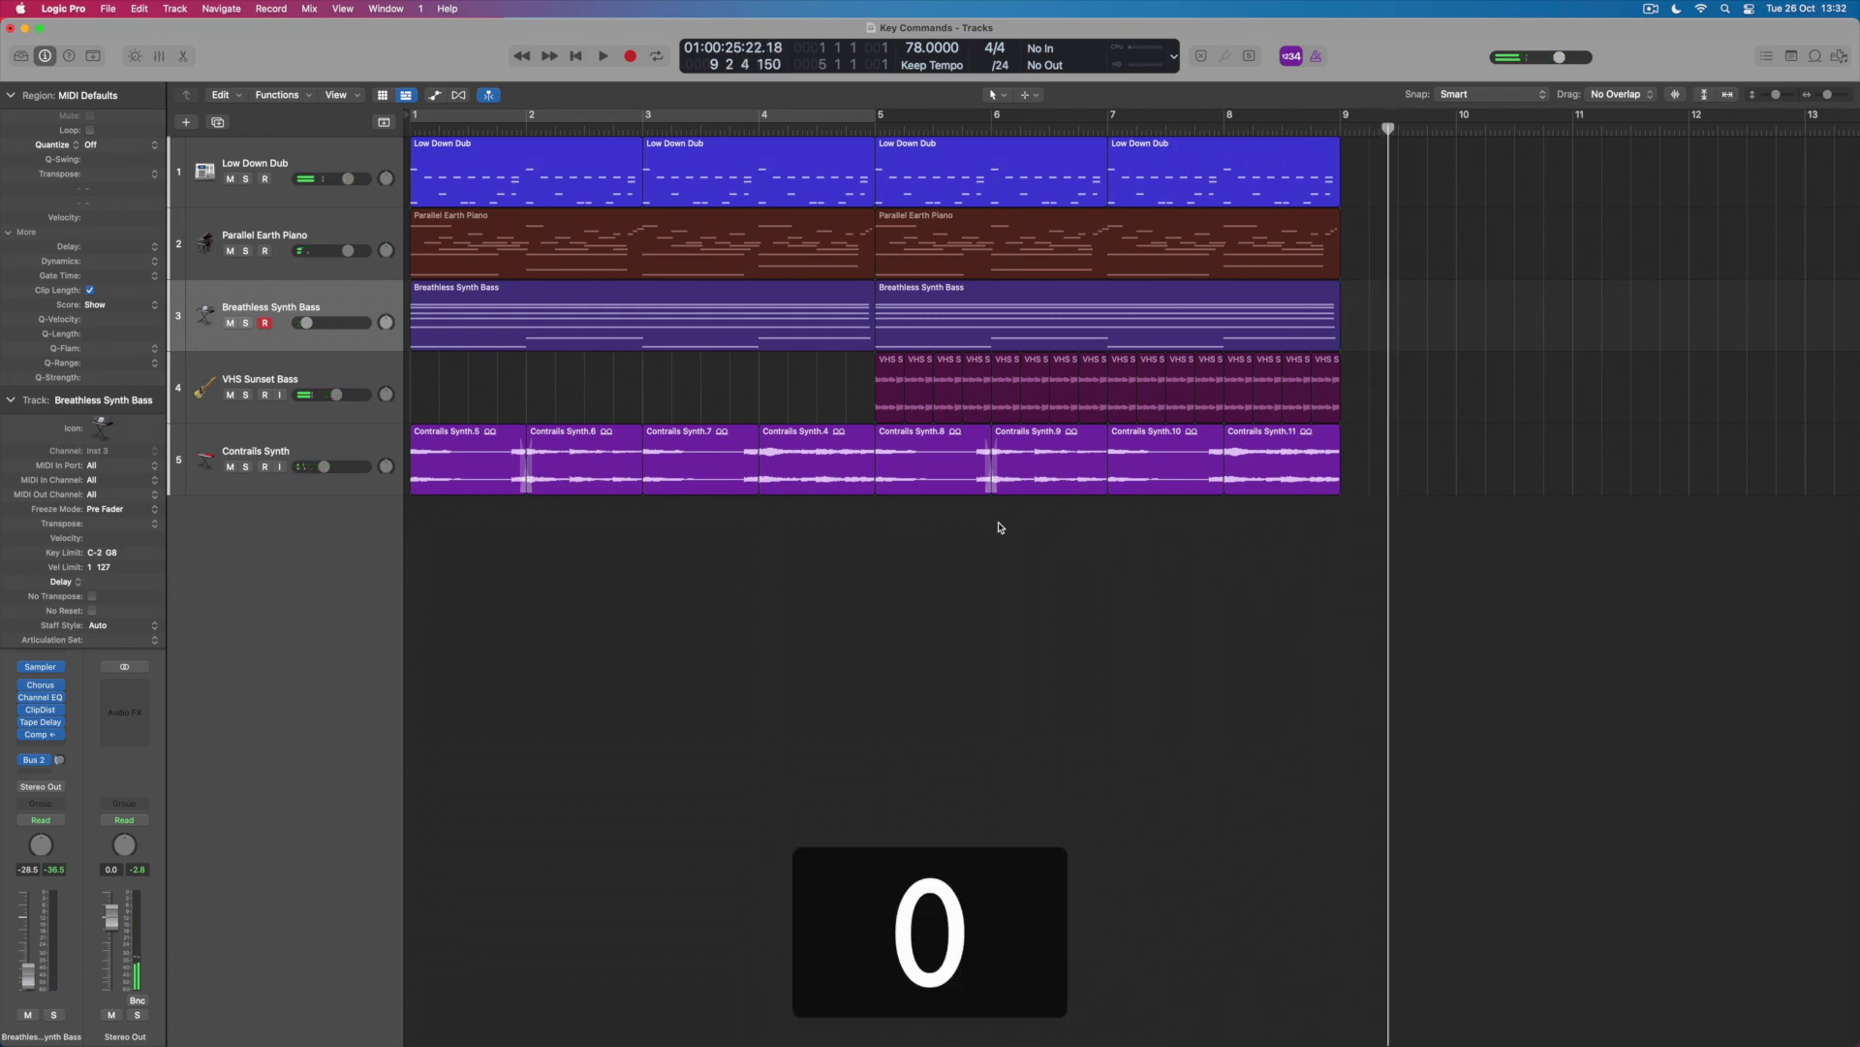
{"action": "key", "text": "0"}
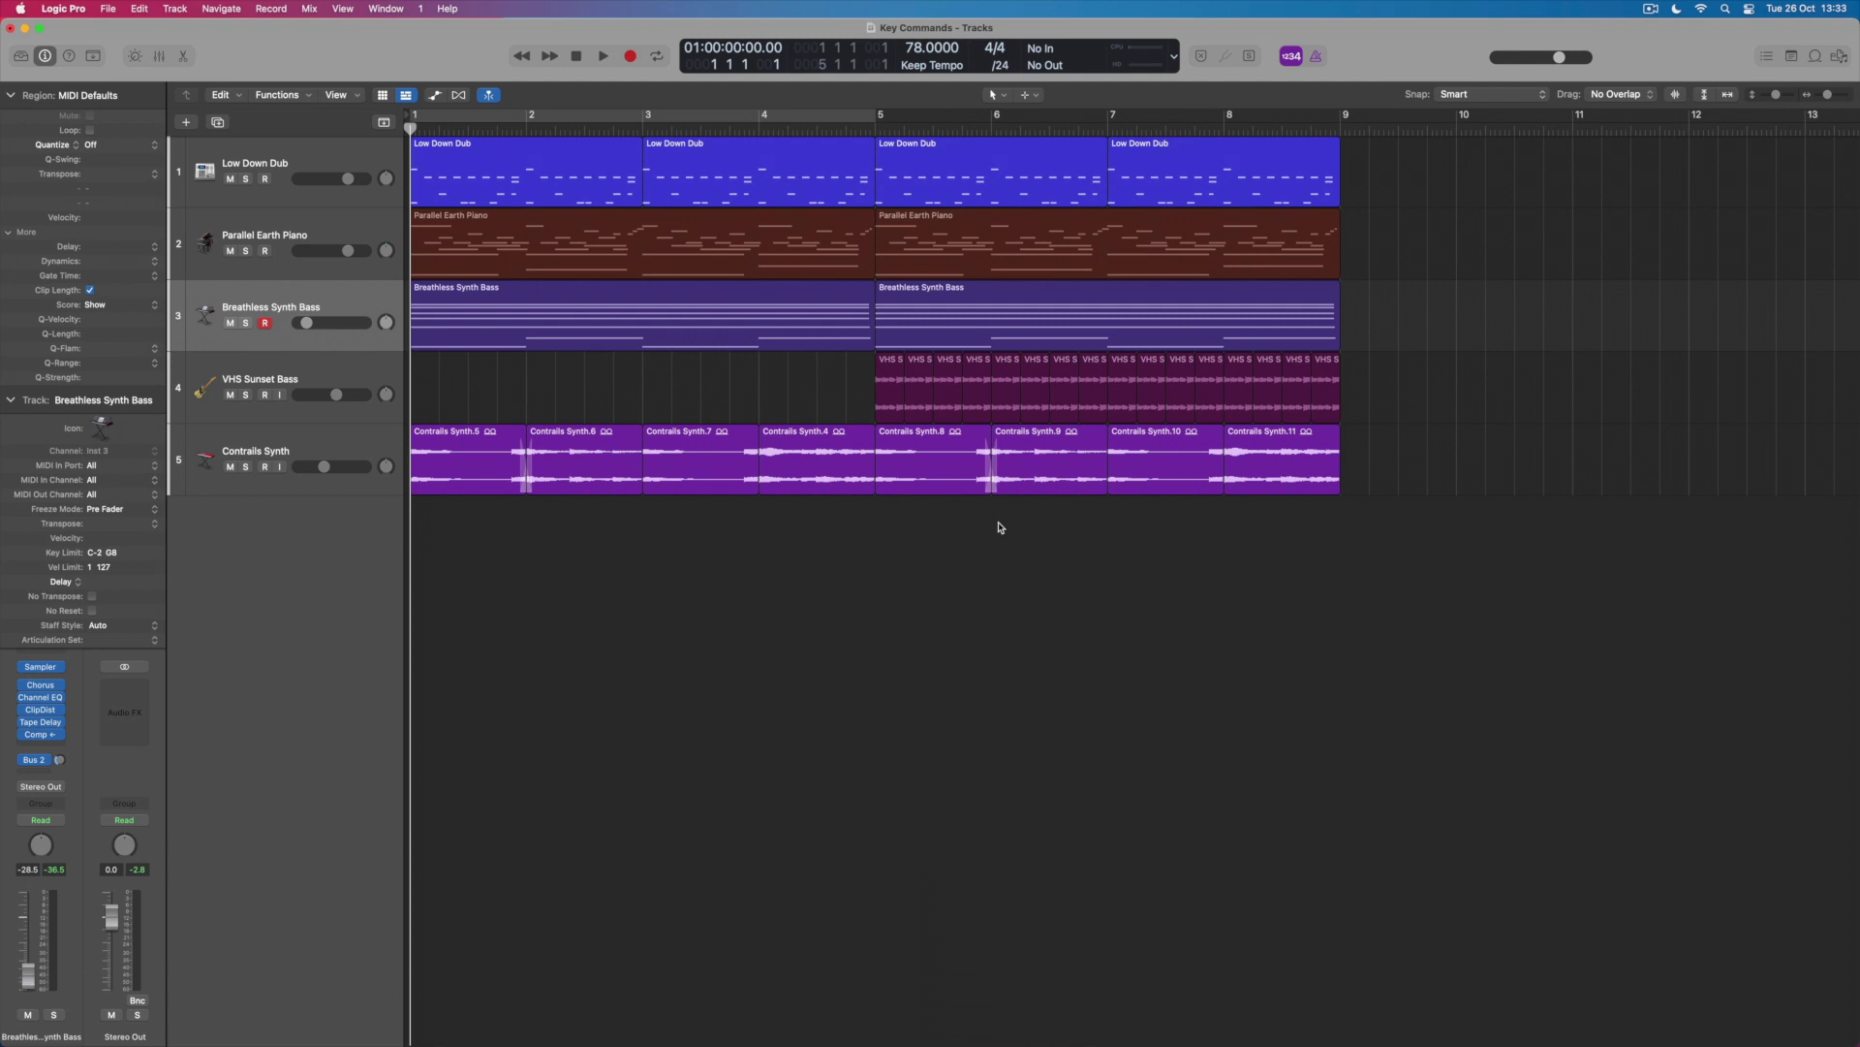
{"action": "key", "text": "c"}
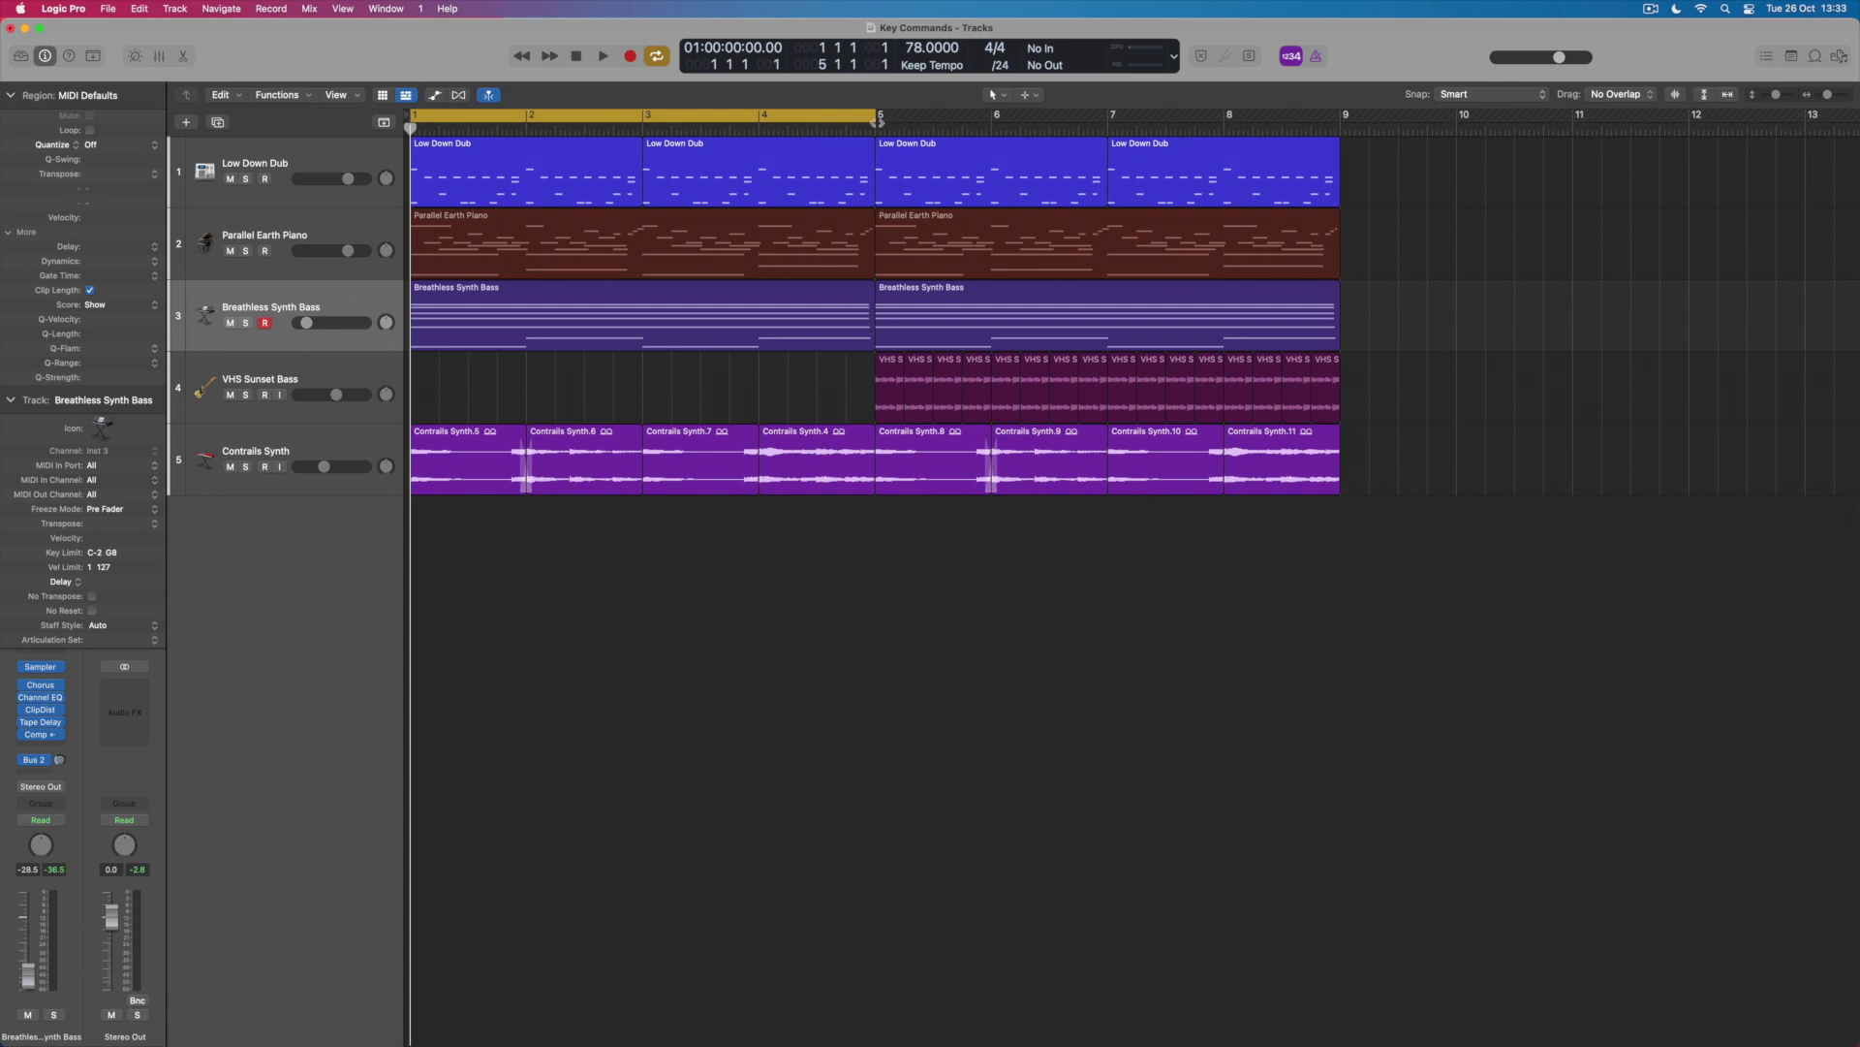
{"action": "left_click_drag", "start_coordinate": [877, 120], "coordinate": [1338, 218]}
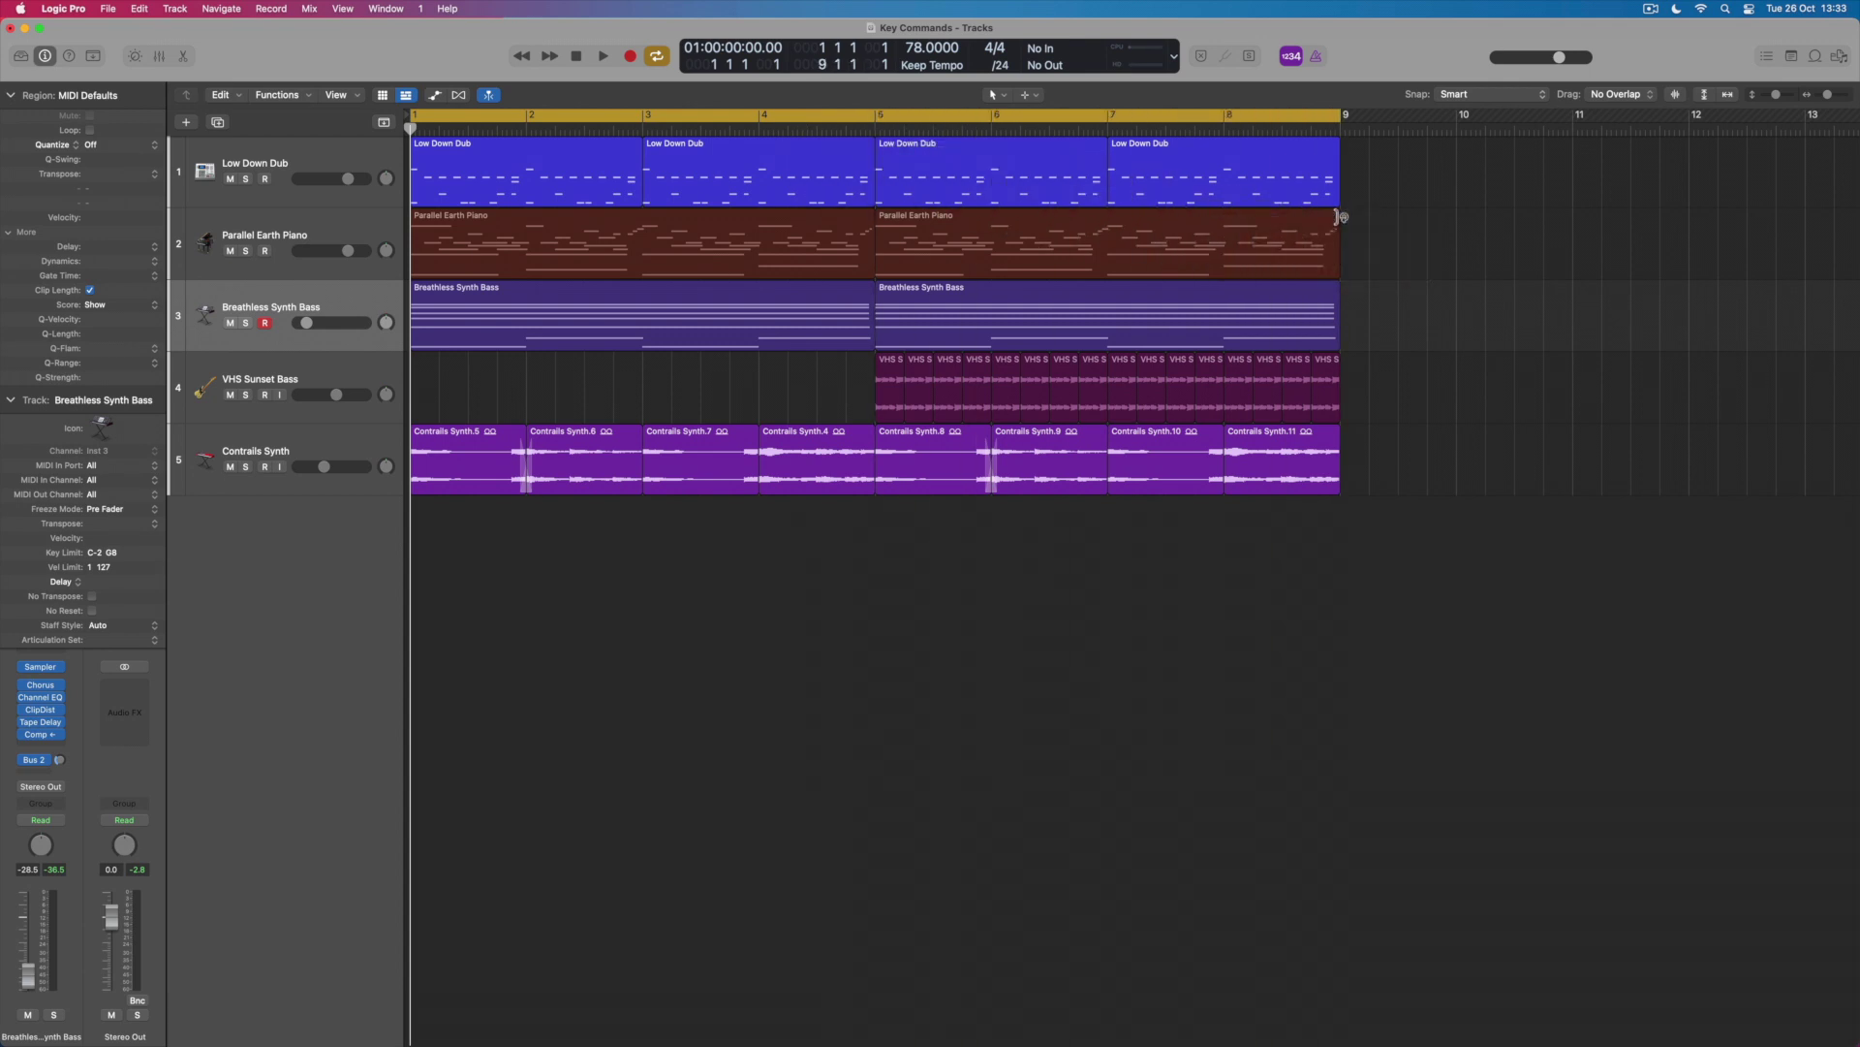
{"action": "key", "text": "c"}
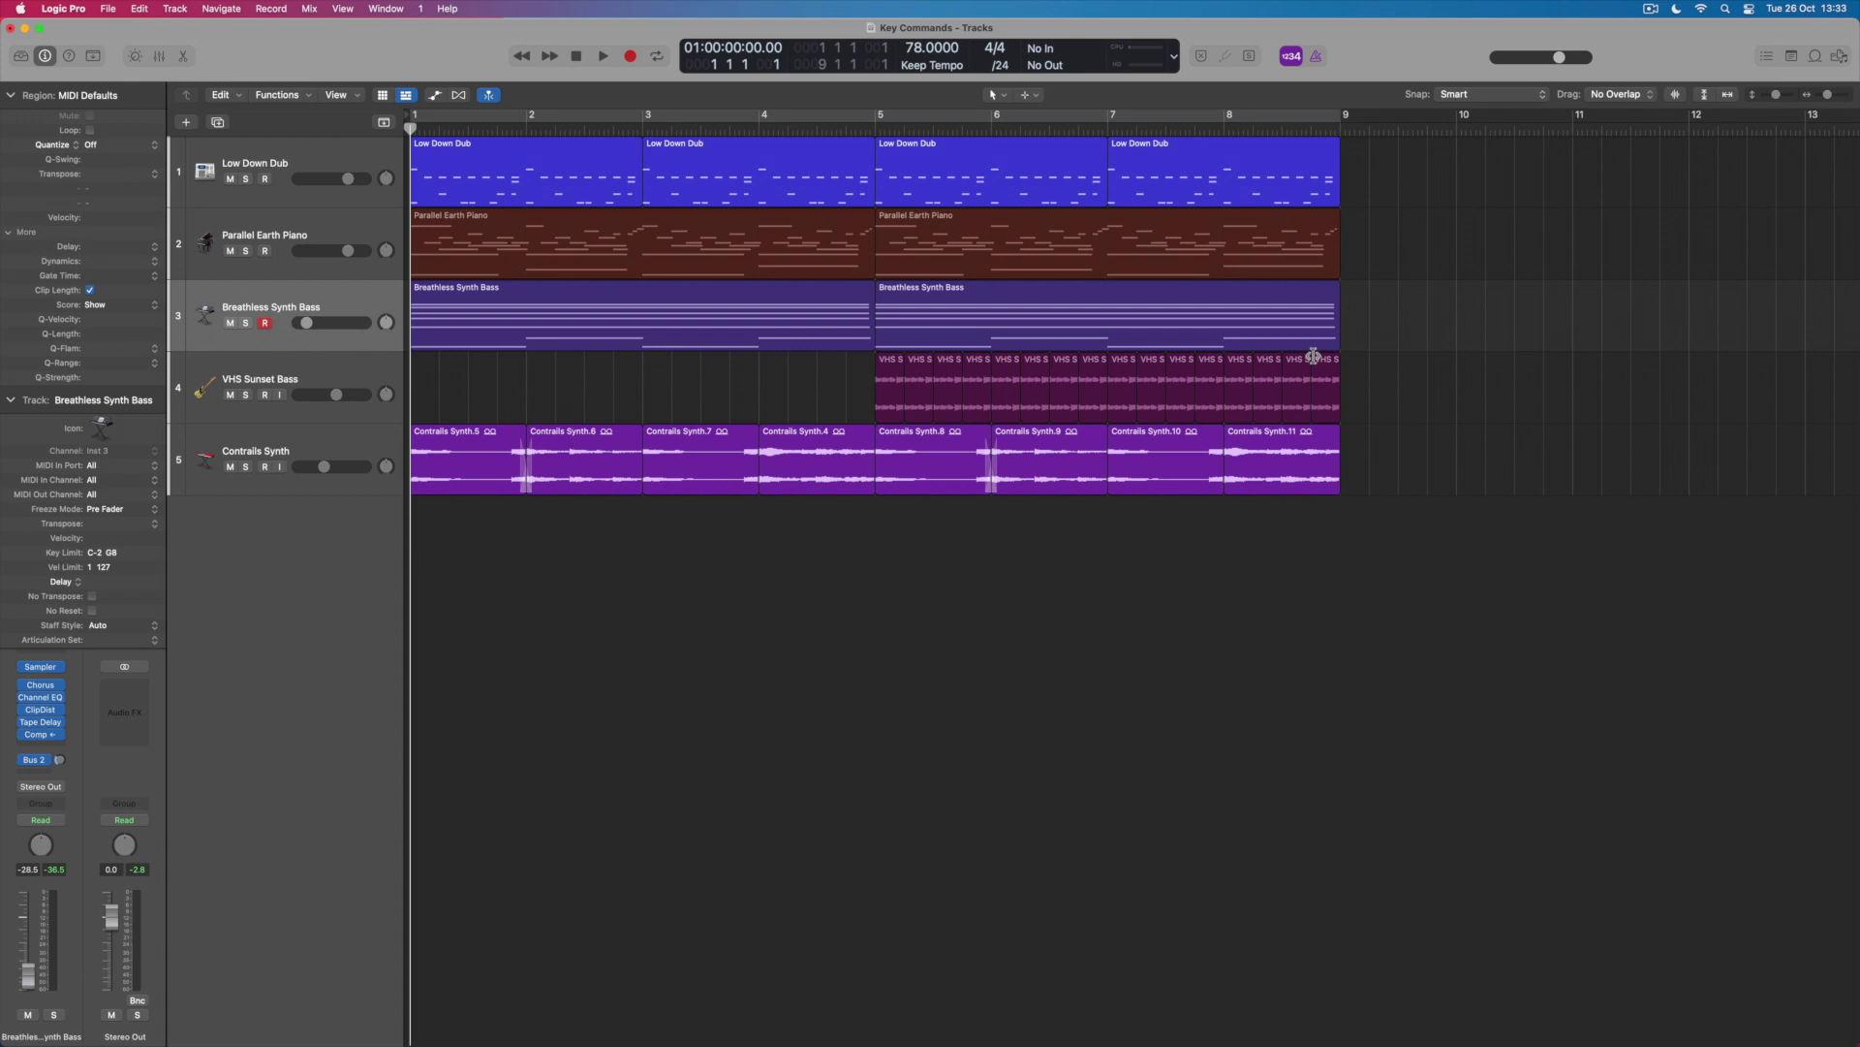
- Fit the cycle range to selected regions, ending on the VHS Sunset Bass regions in bars 5–7
{"action": "left_click", "coordinate": [1103, 336]}
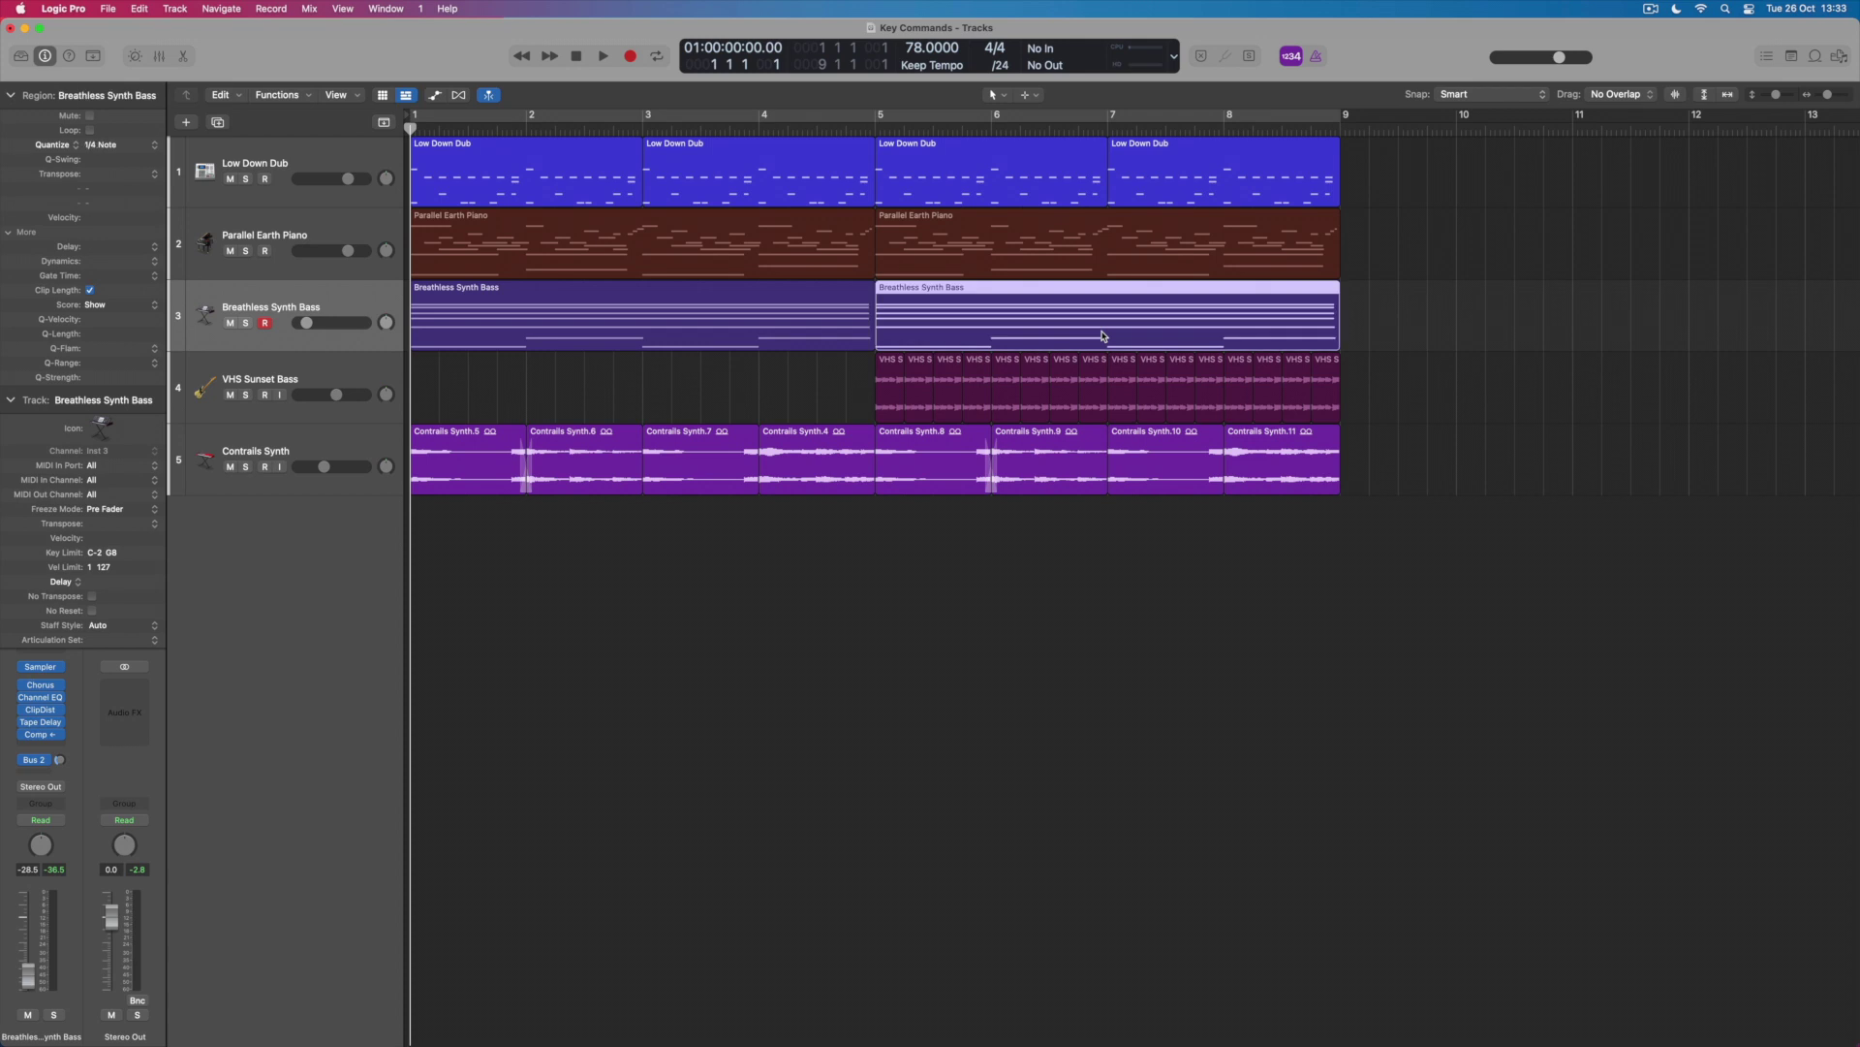
{"action": "key", "text": "super"}
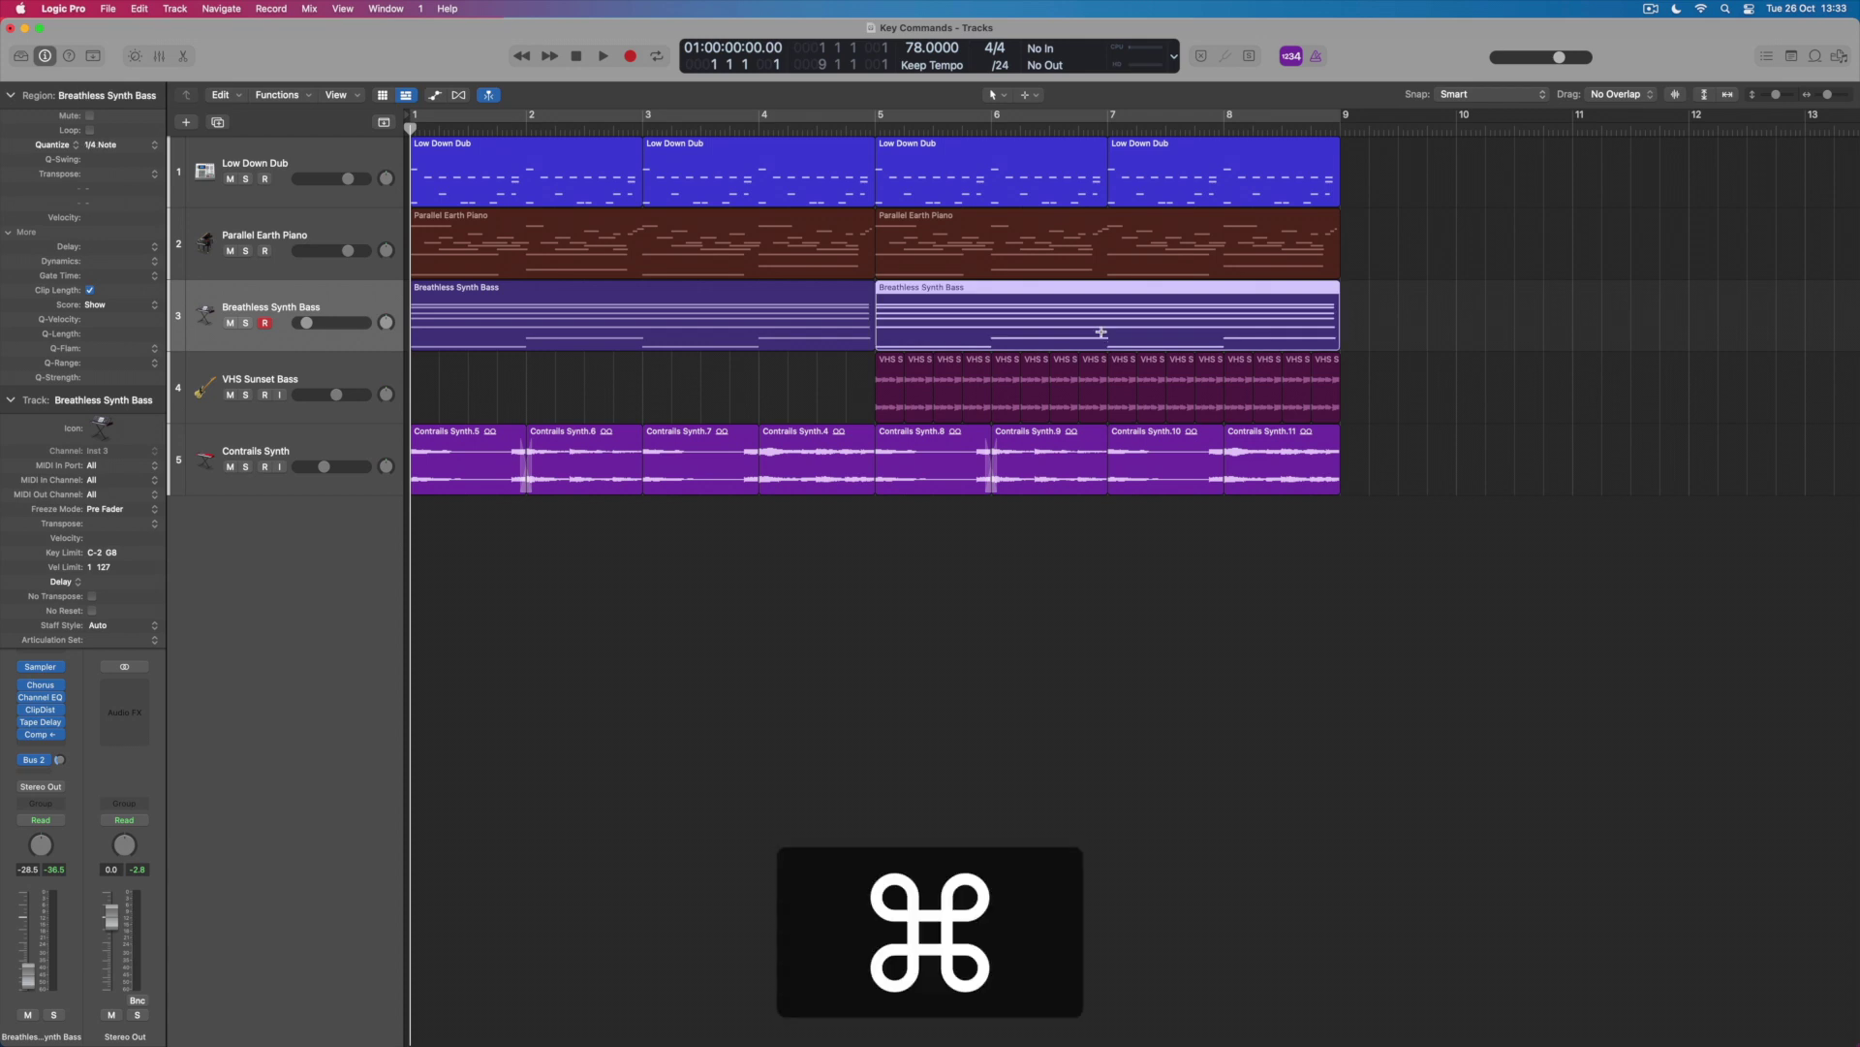
{"action": "key", "text": "super+u"}
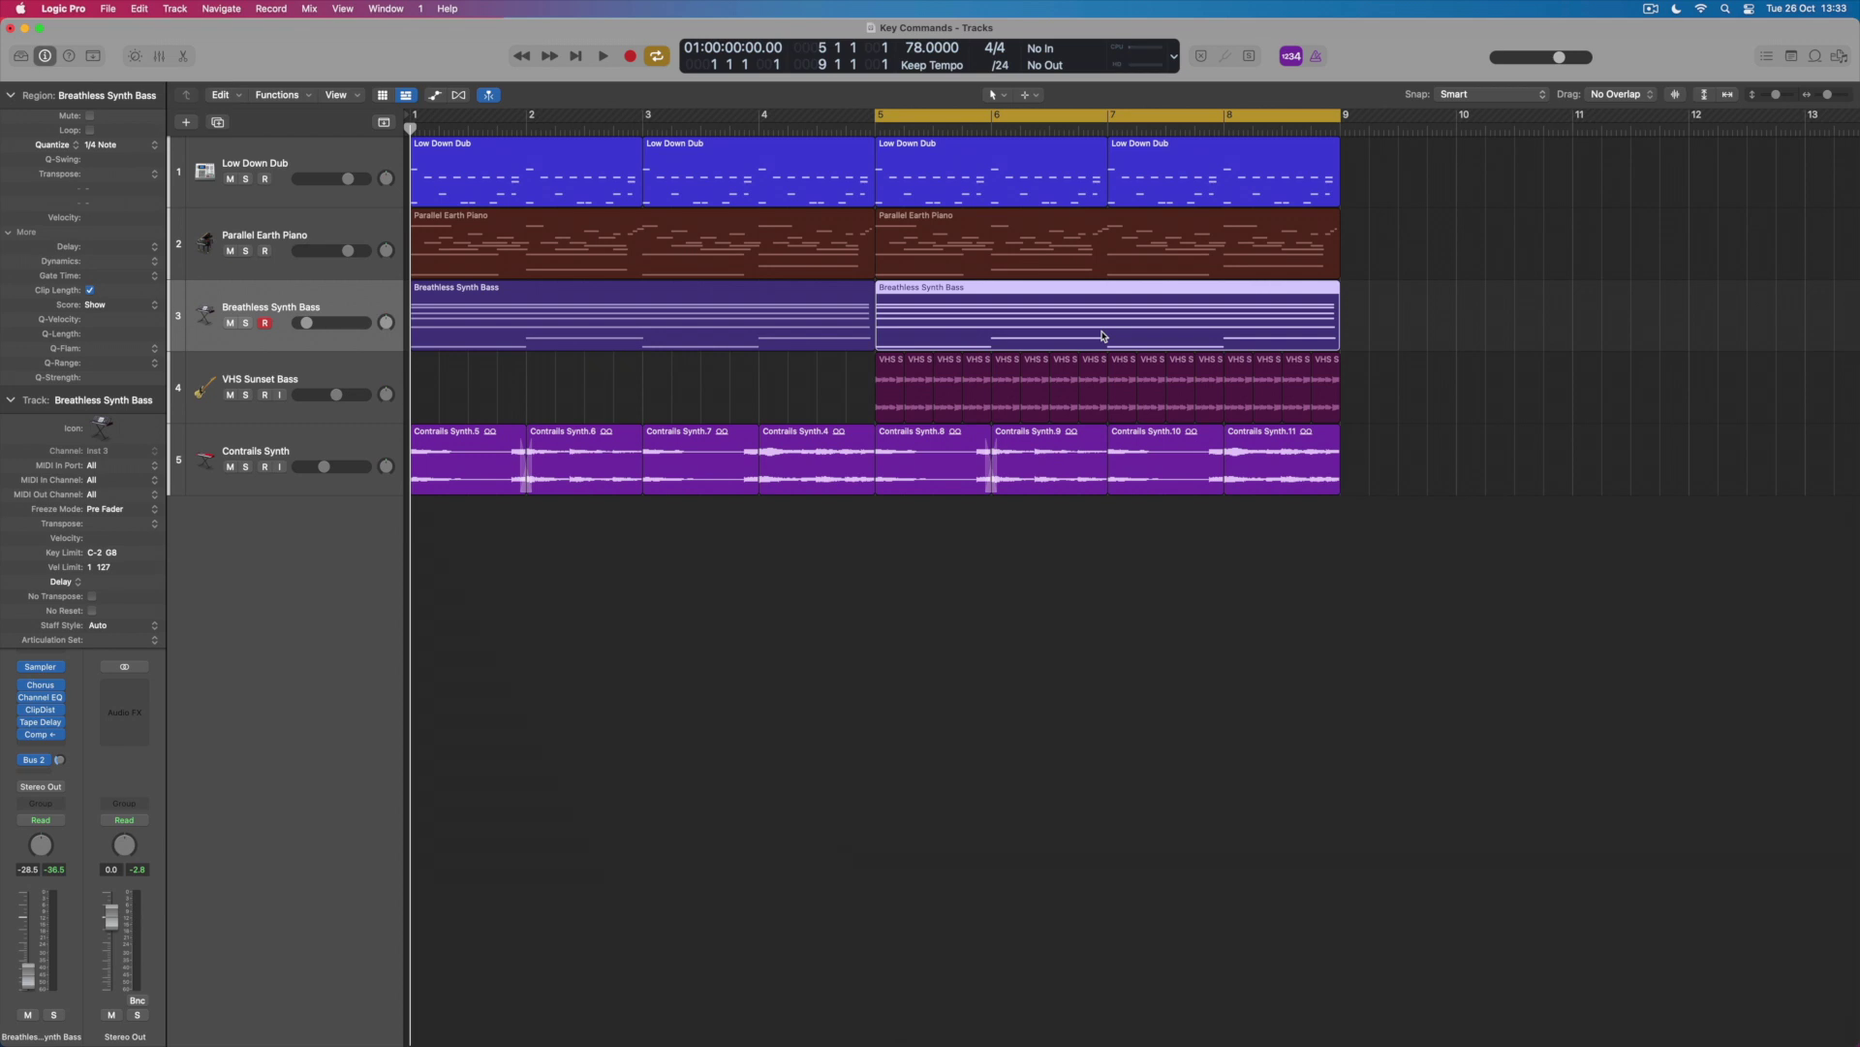
{"action": "left_click_drag", "start_coordinate": [821, 387], "coordinate": [1091, 399]}
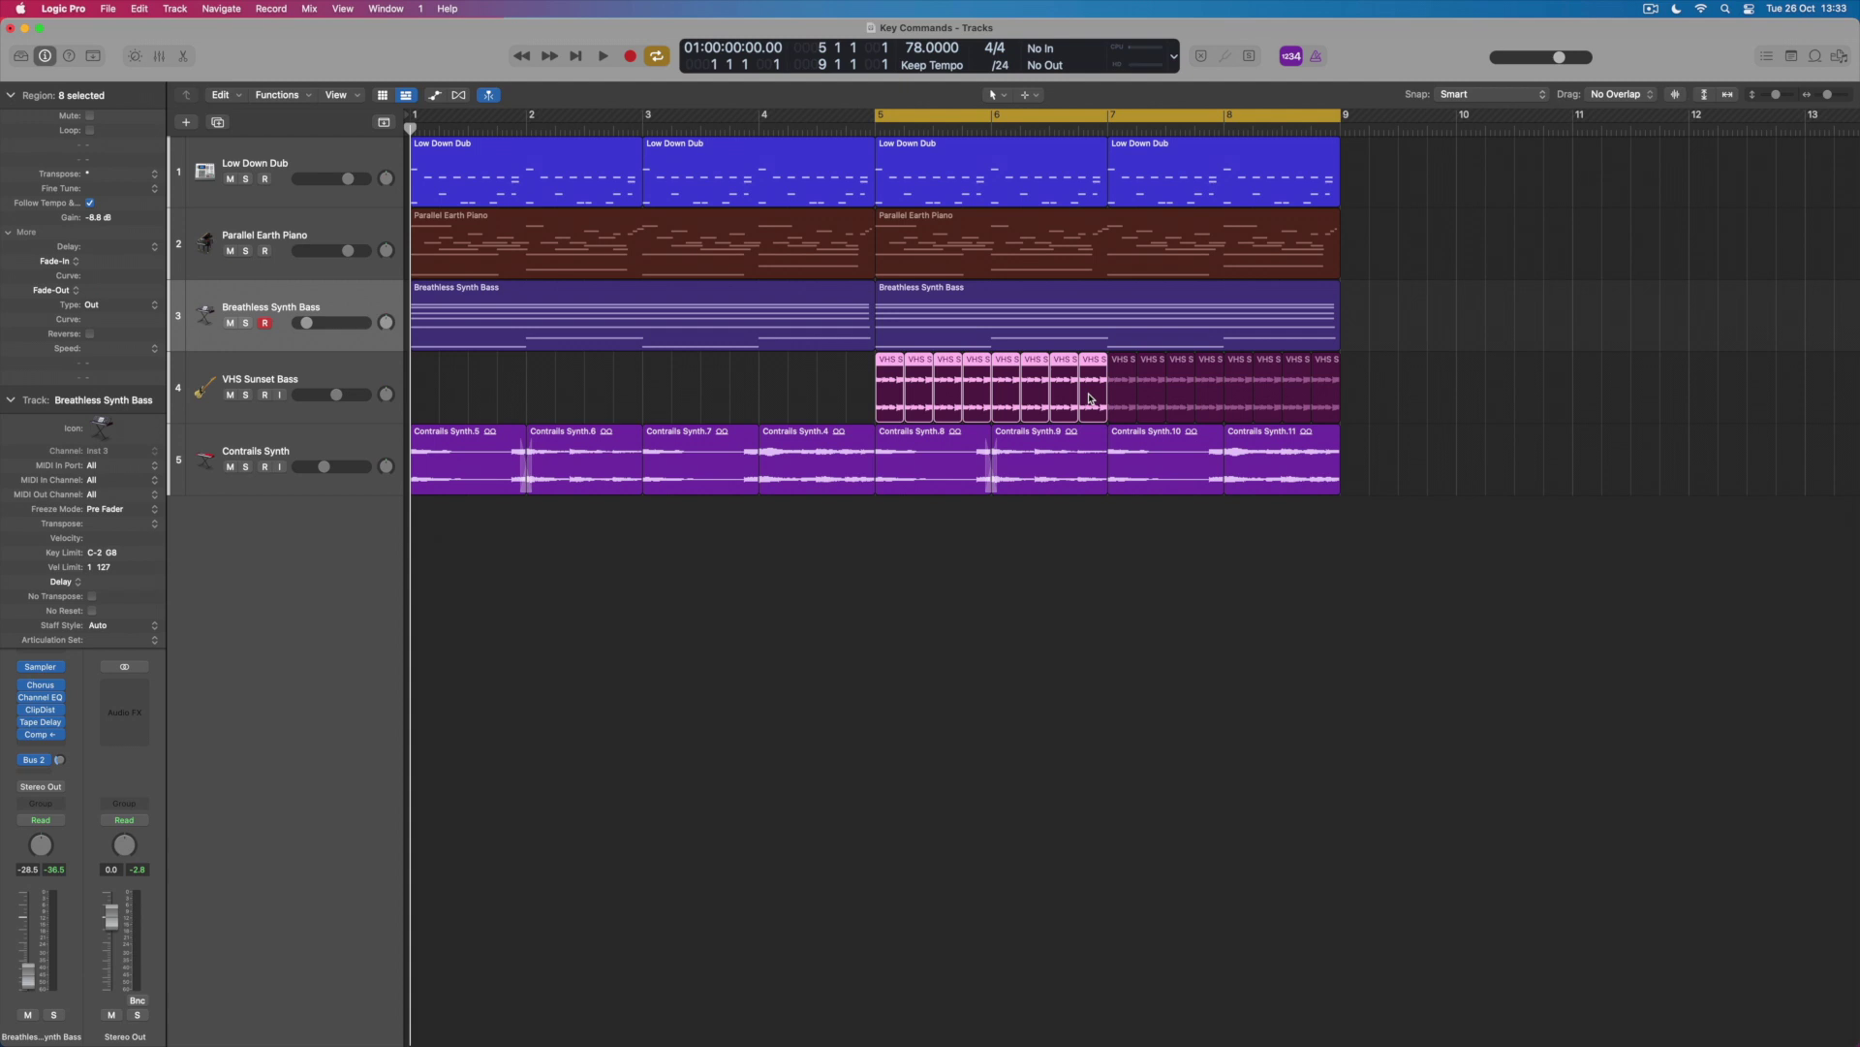
{"action": "key", "text": "super+u"}
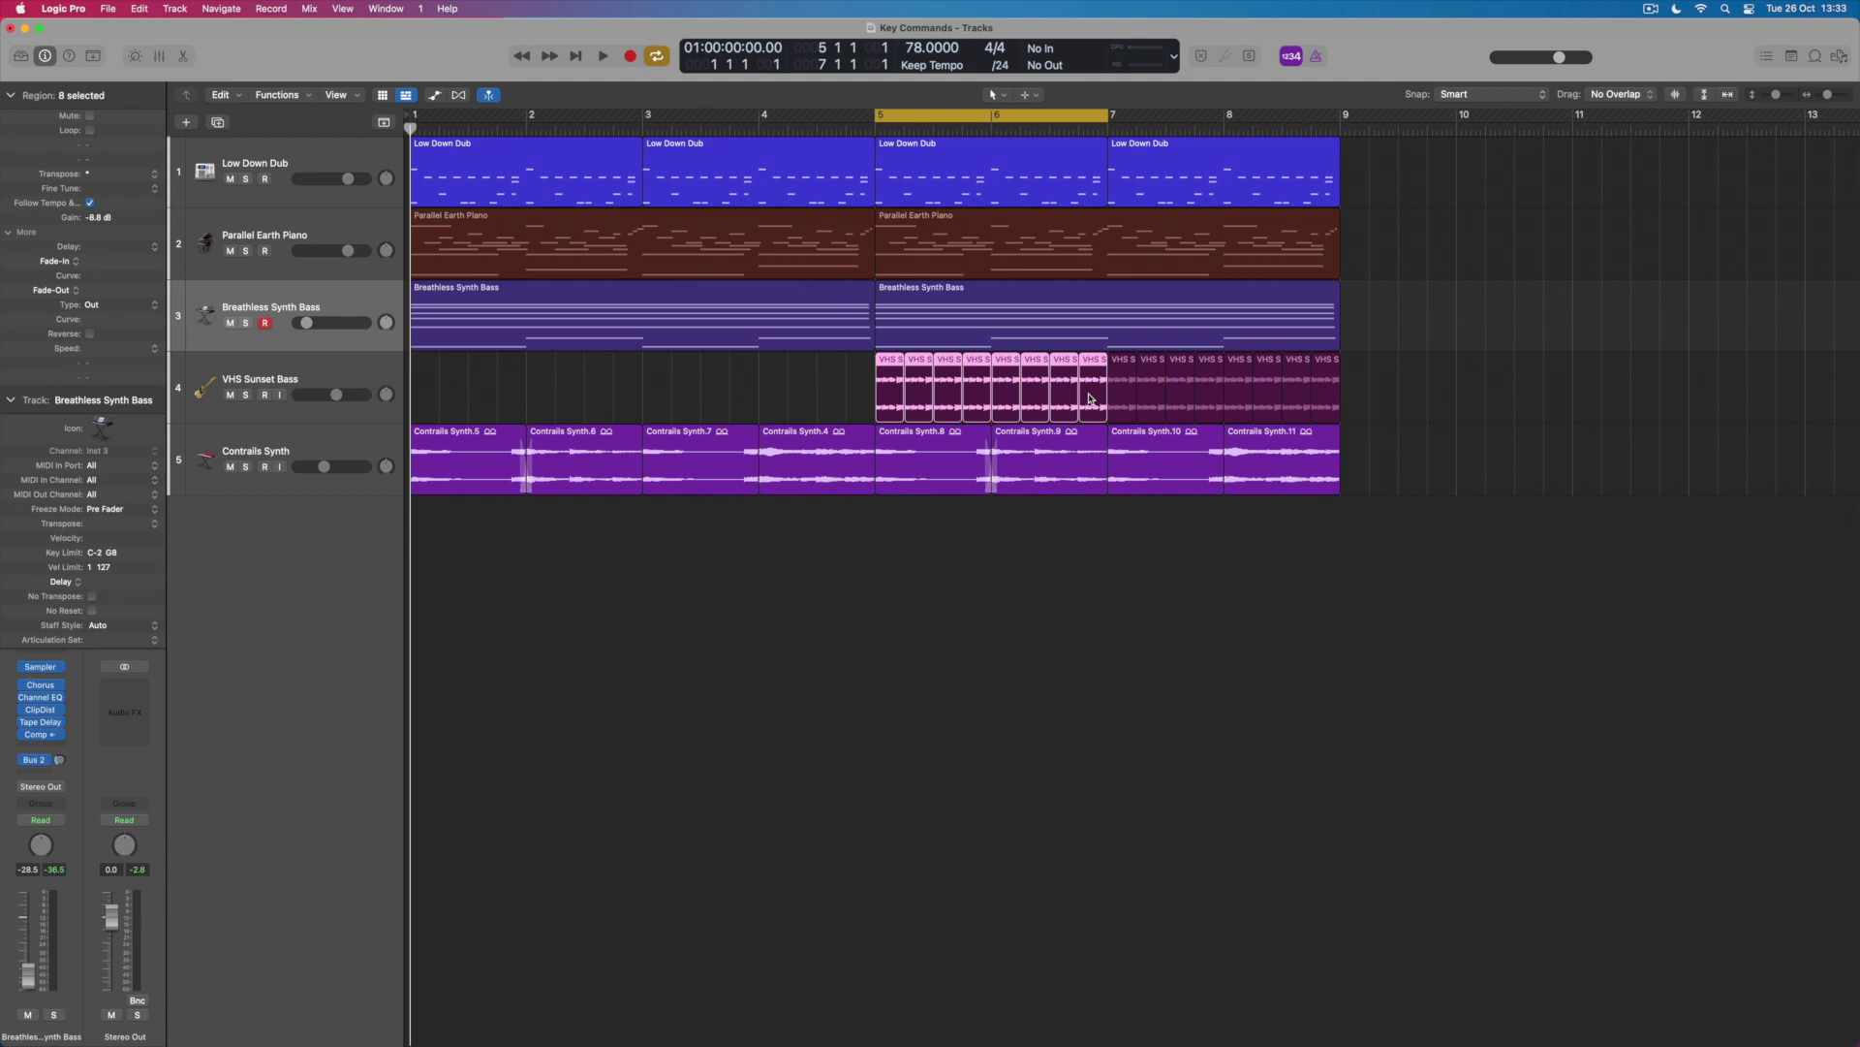
- Deselect the regions, switch the Cycle button off, and enlarge the track lanes with ⌘↓
{"action": "left_click", "coordinate": [1072, 541]}
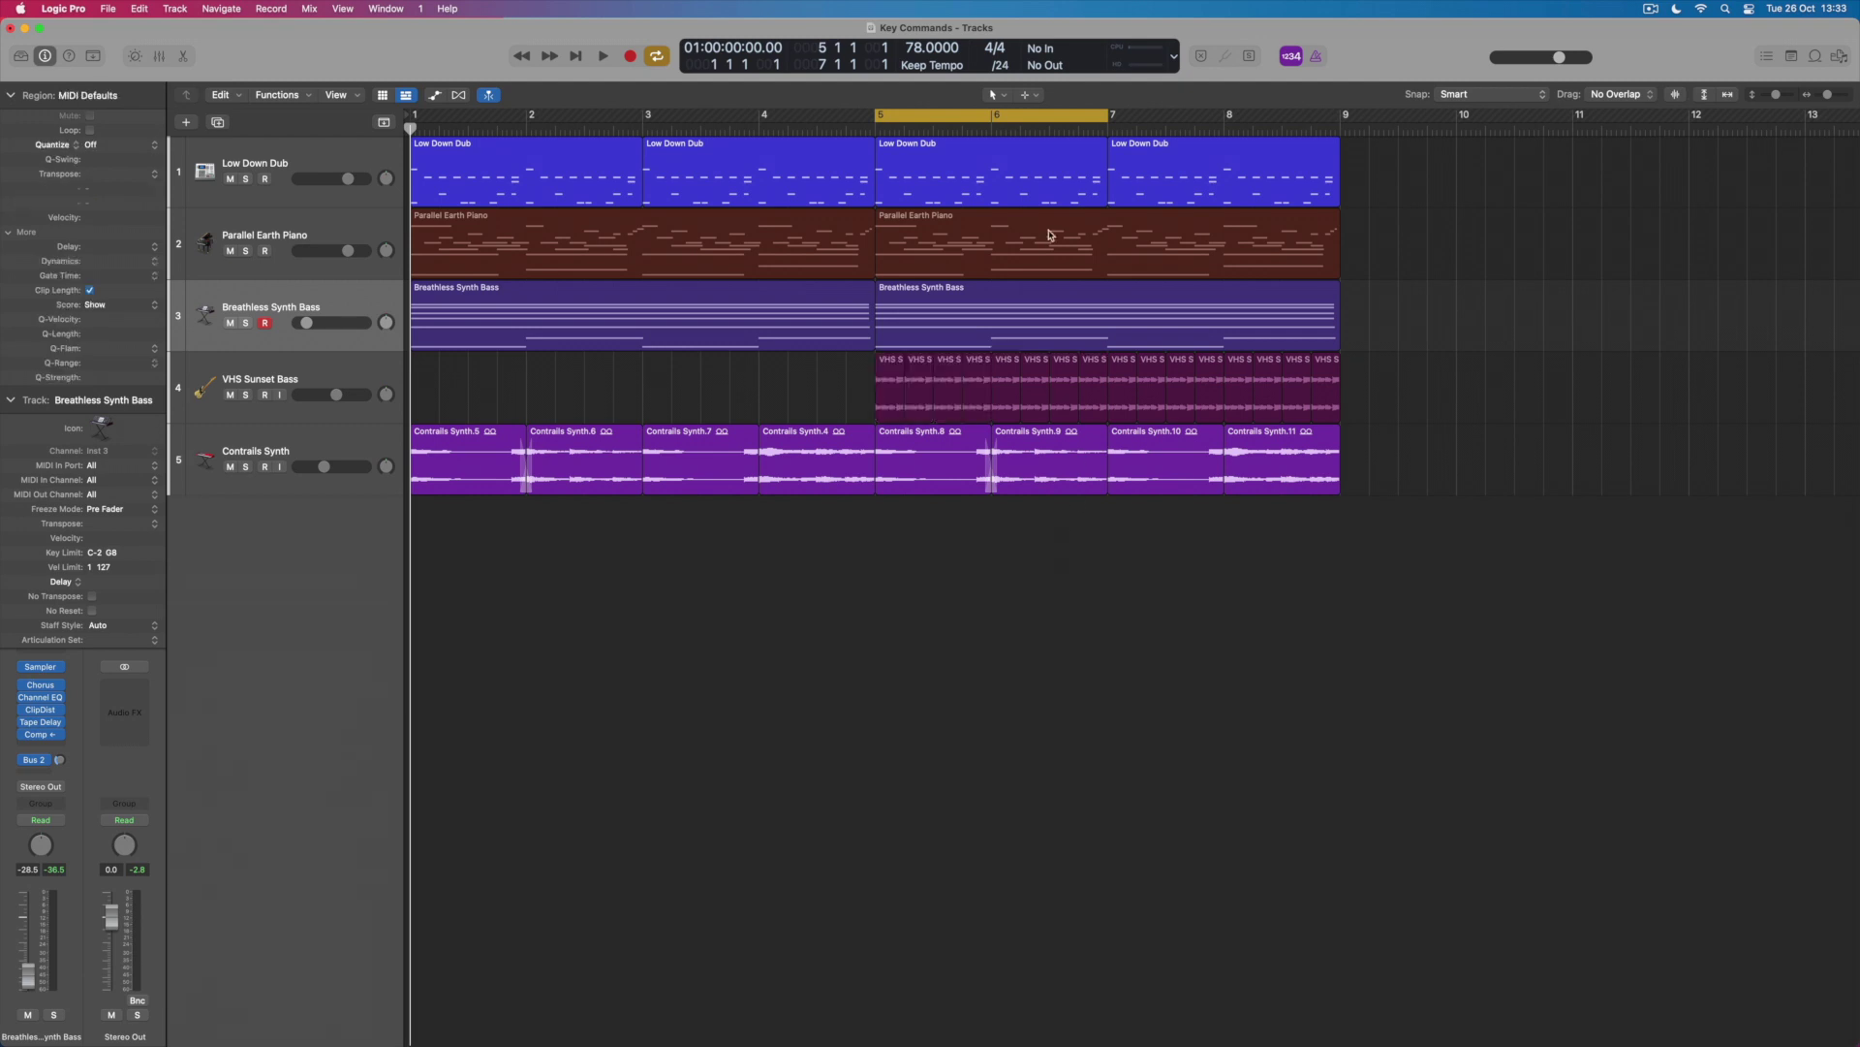
{"action": "left_click", "coordinate": [1023, 122]}
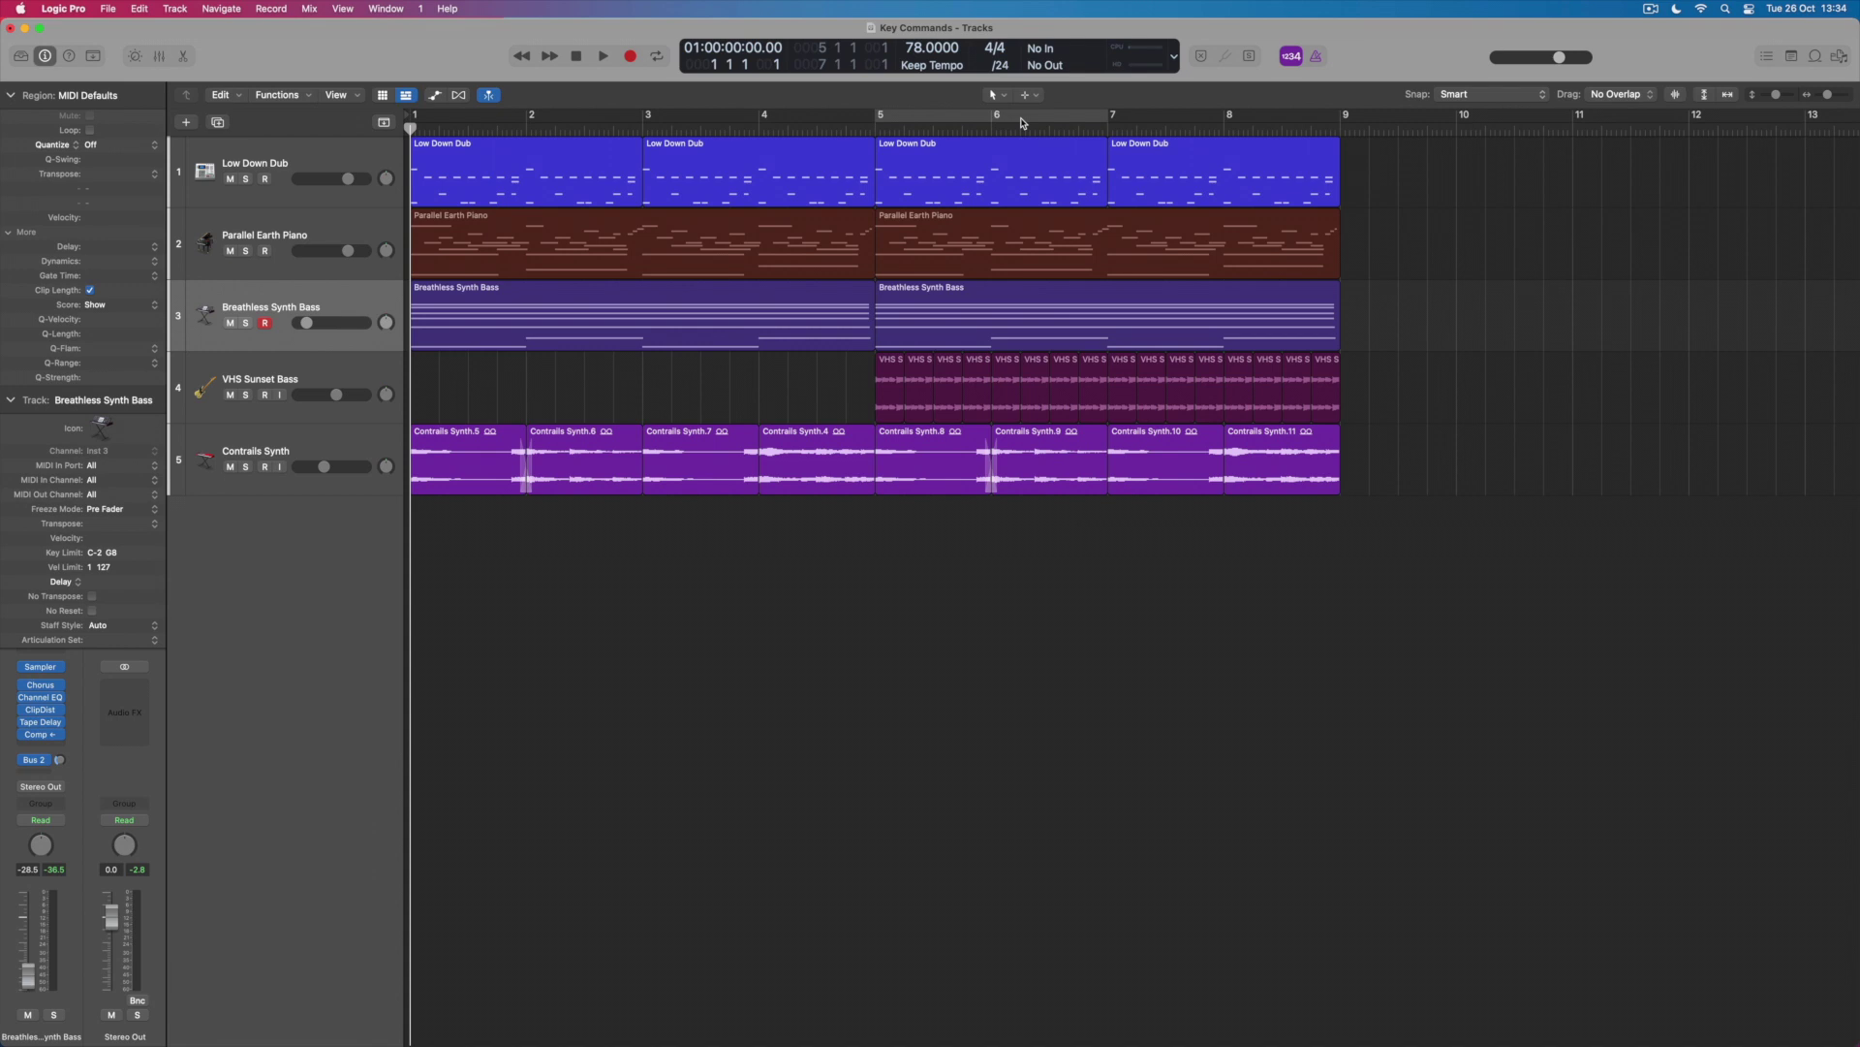
{"action": "key", "text": "super"}
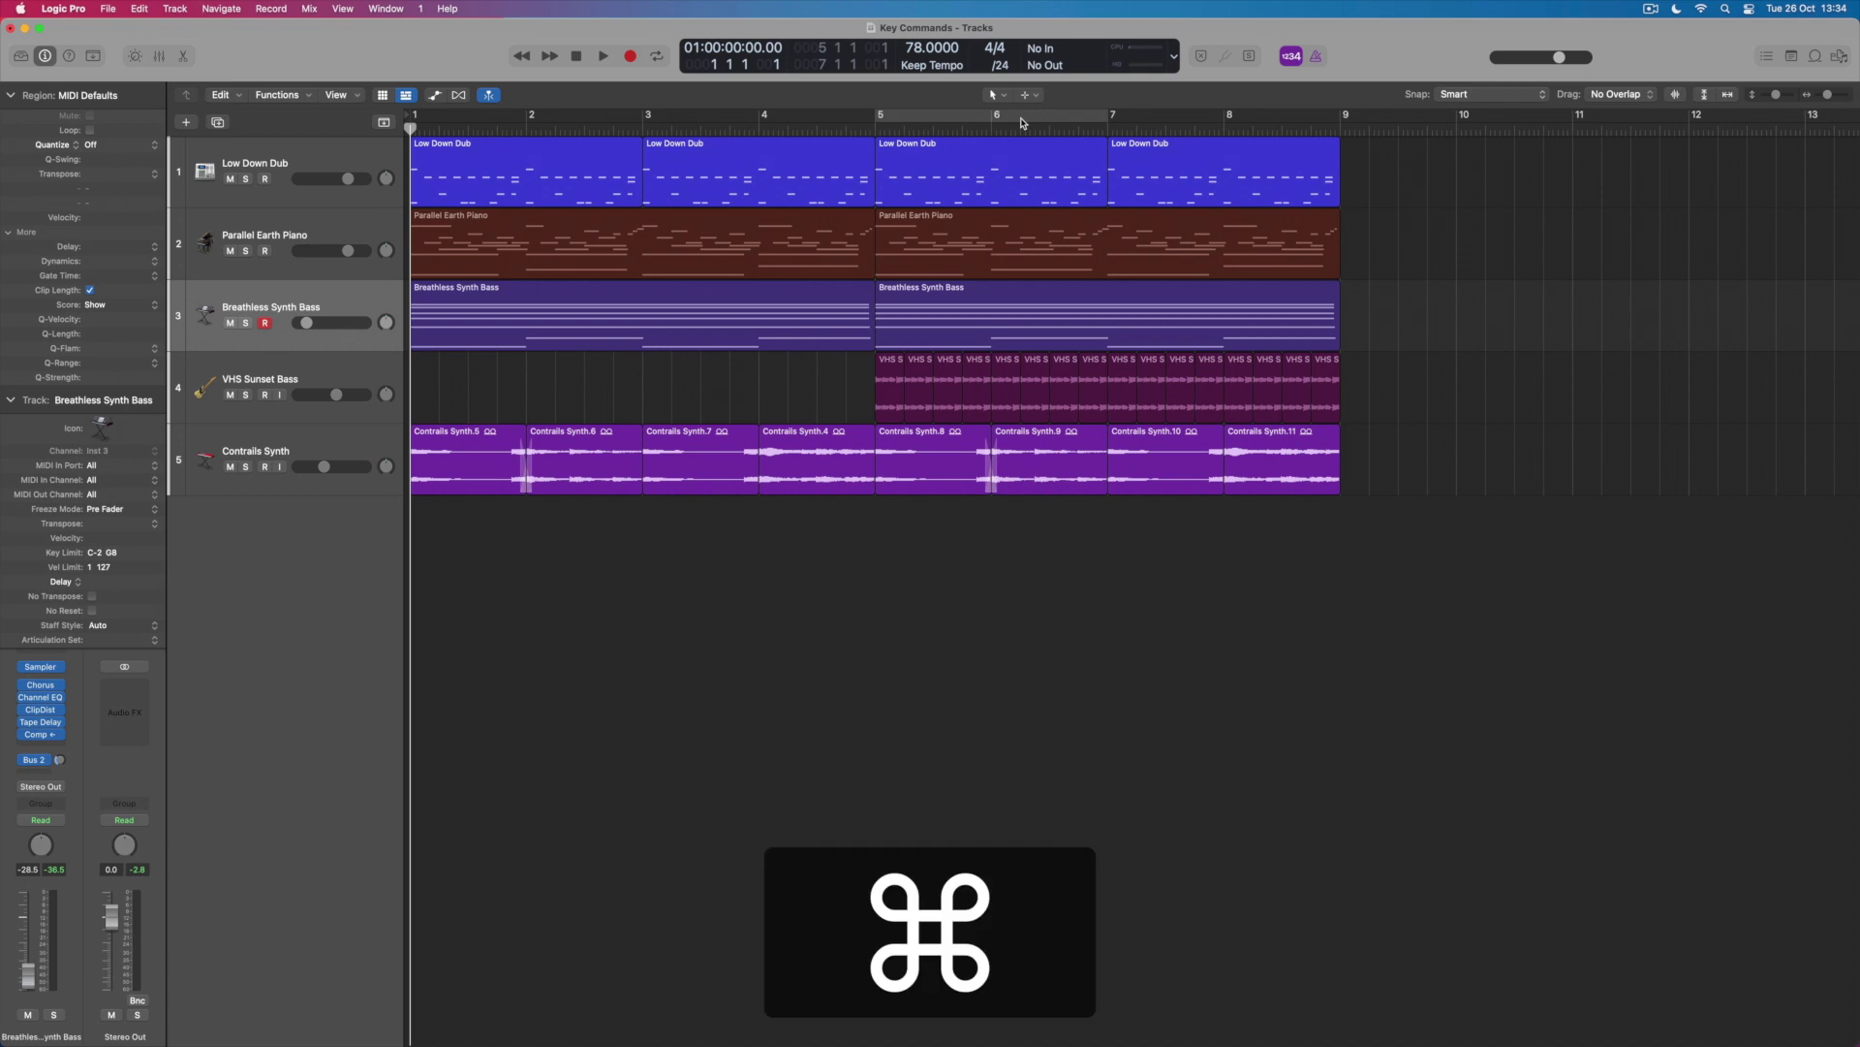
{"action": "key", "text": "super+Down"}
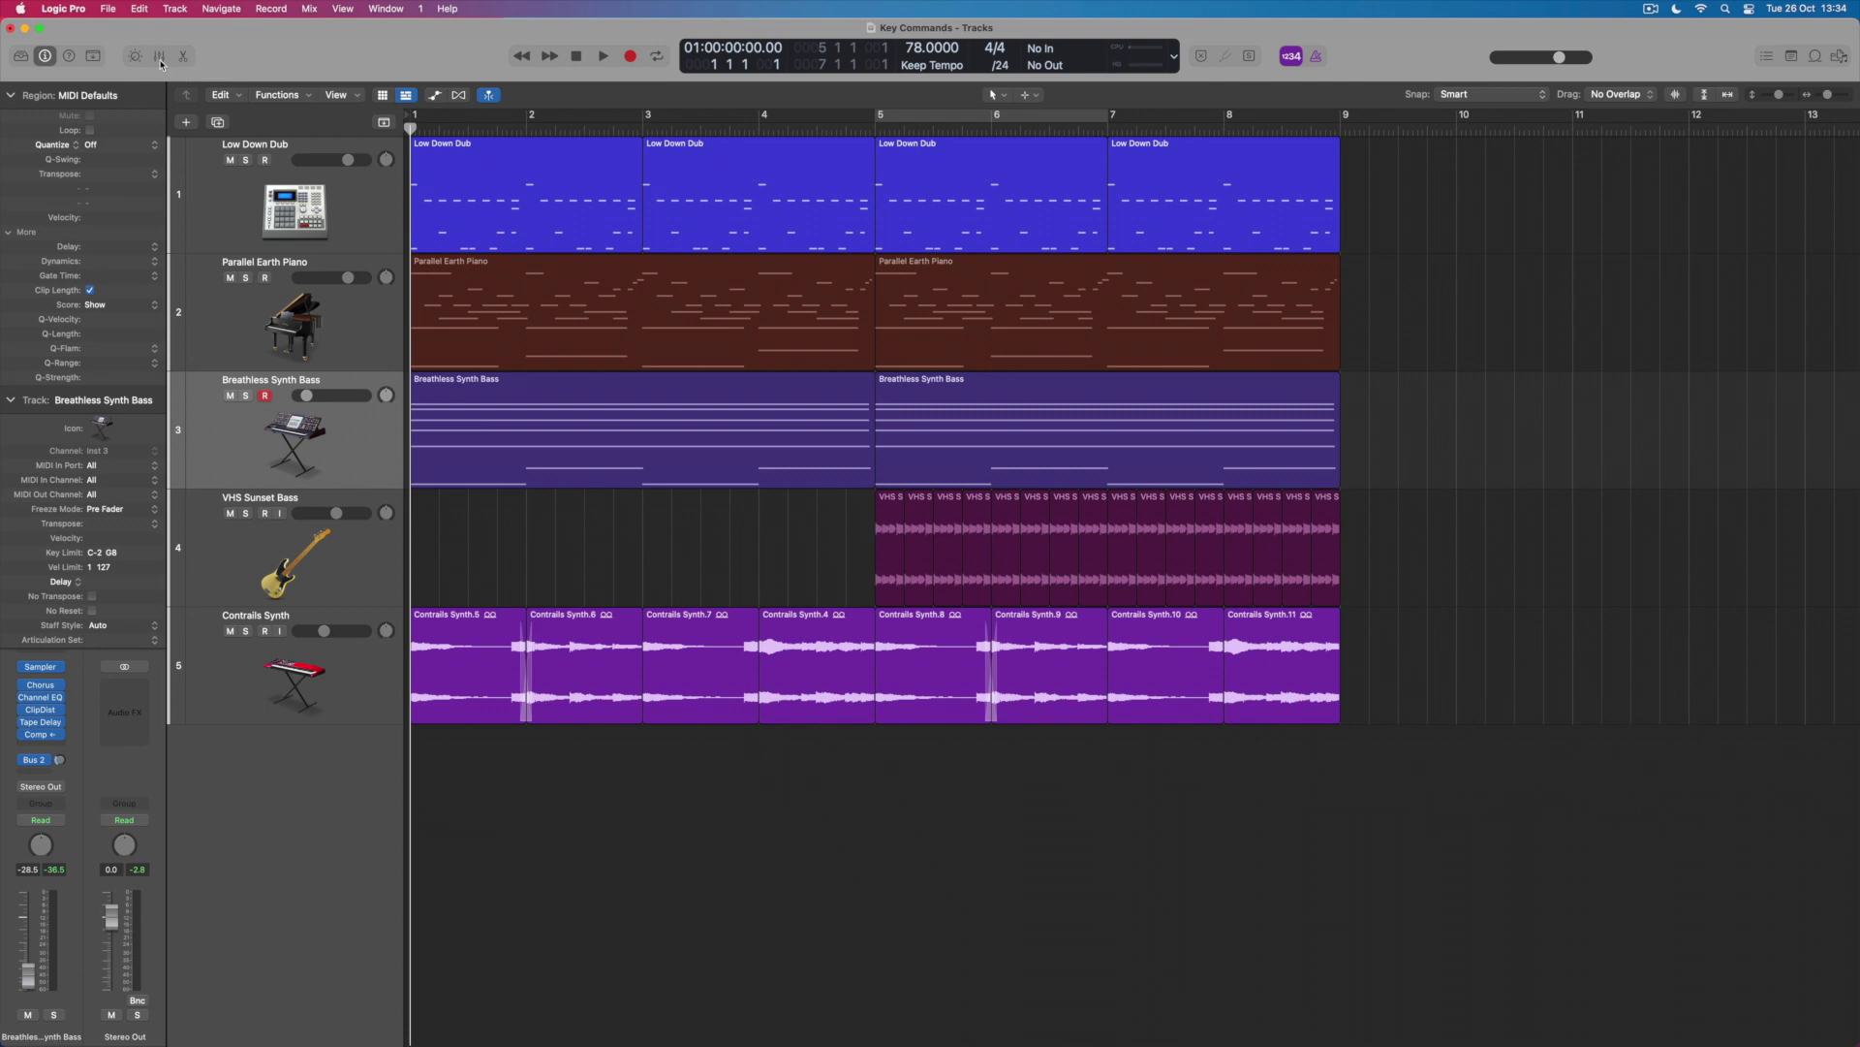
{"action": "key", "text": "x"}
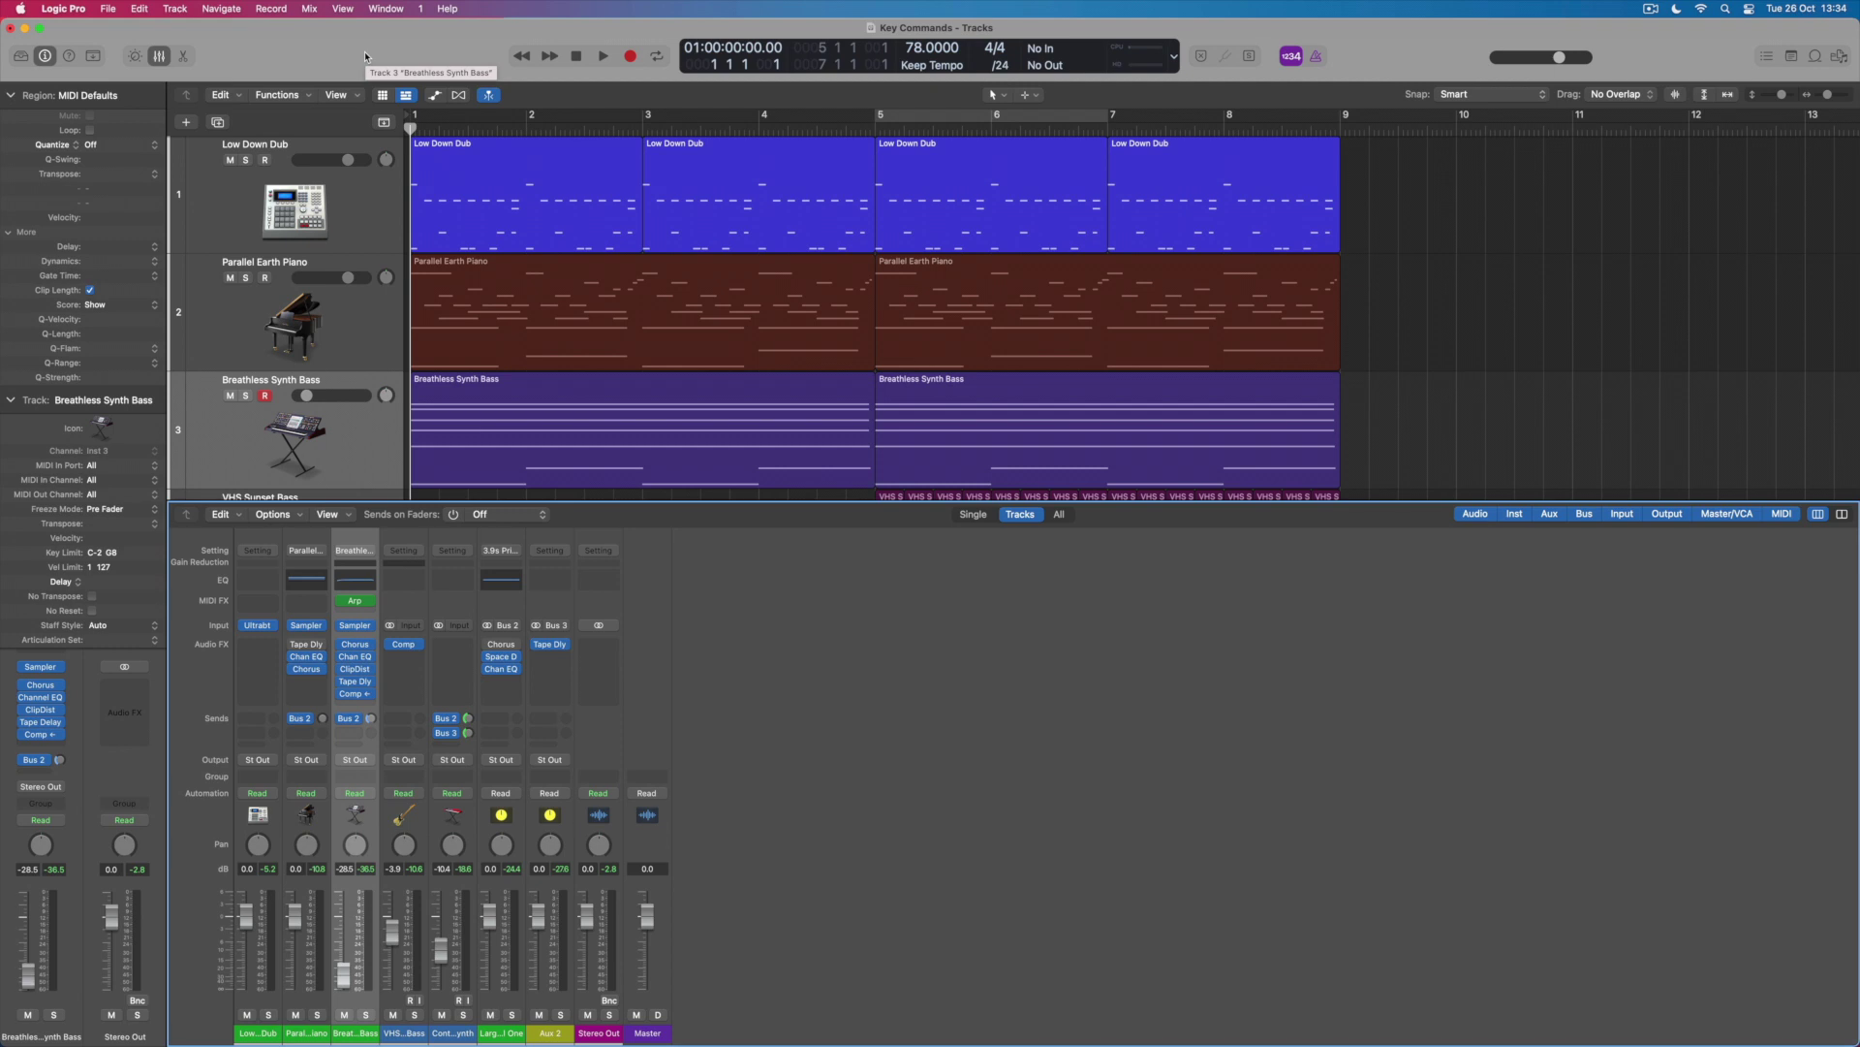
{"action": "key", "text": "x"}
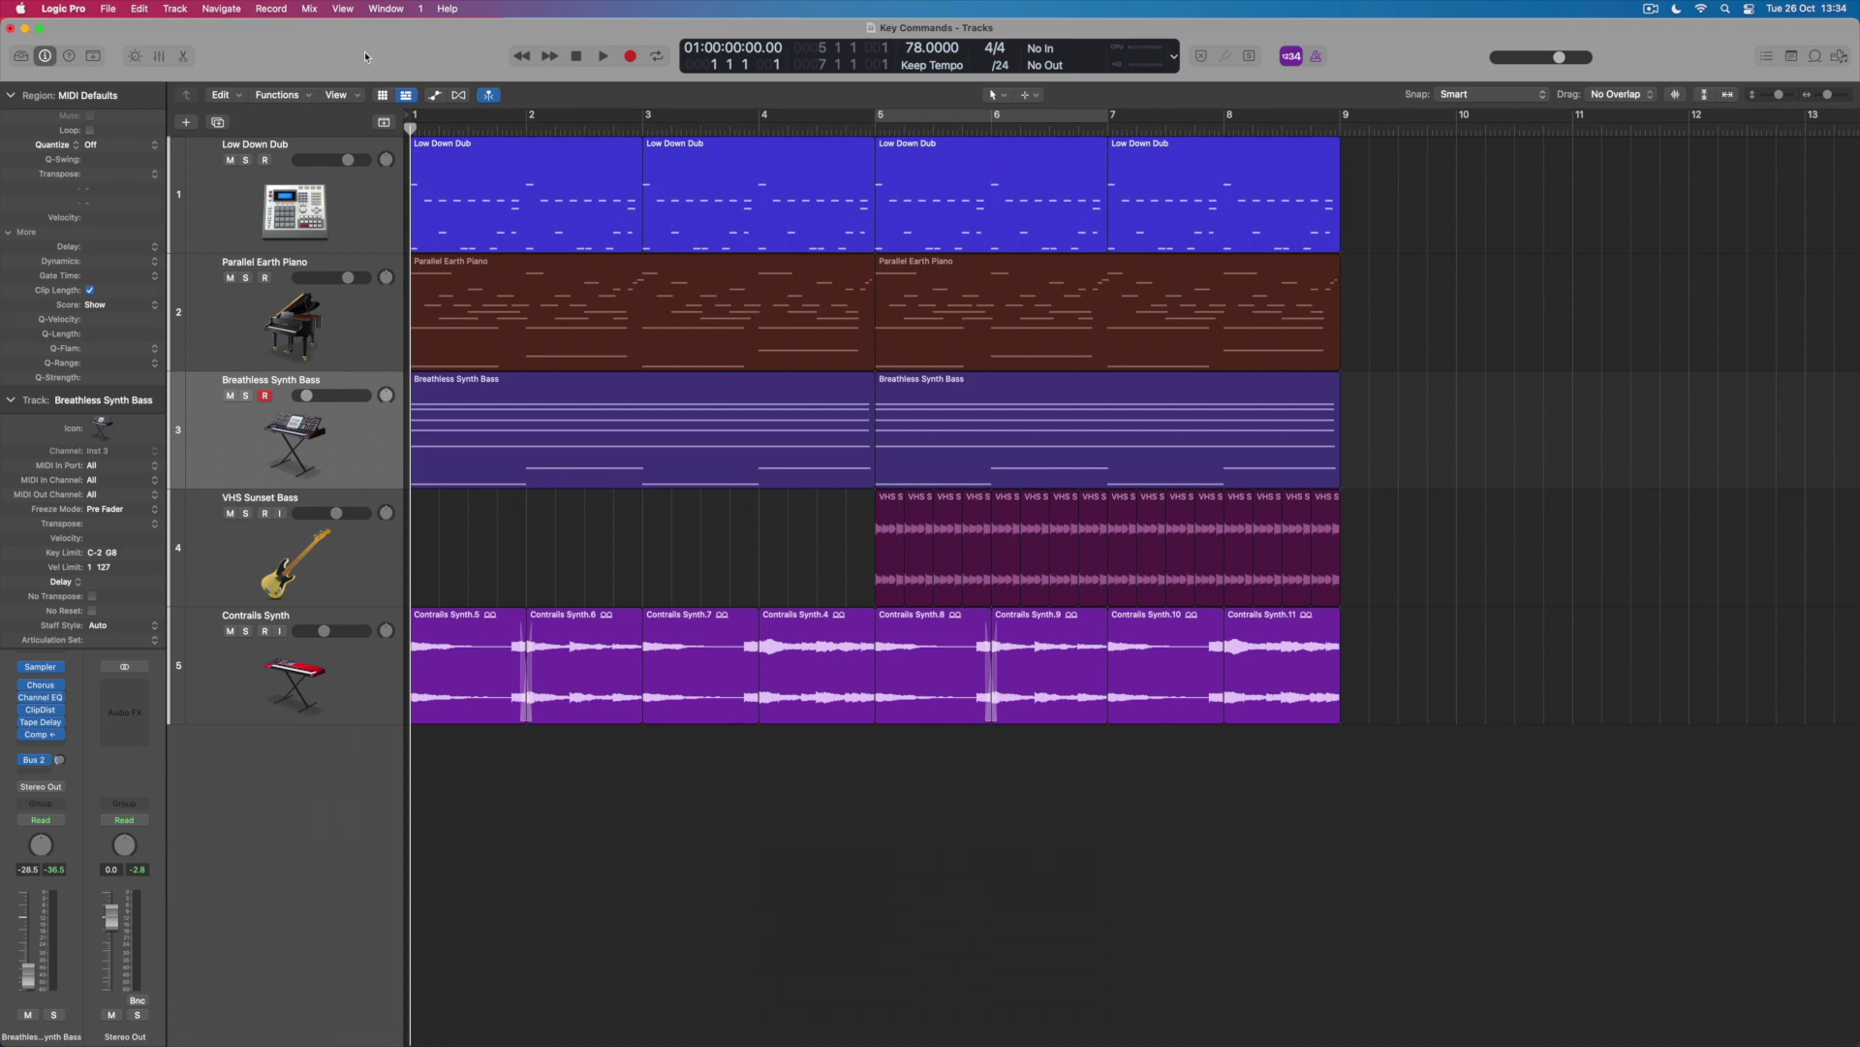
{"action": "left_click", "coordinate": [546, 337]}
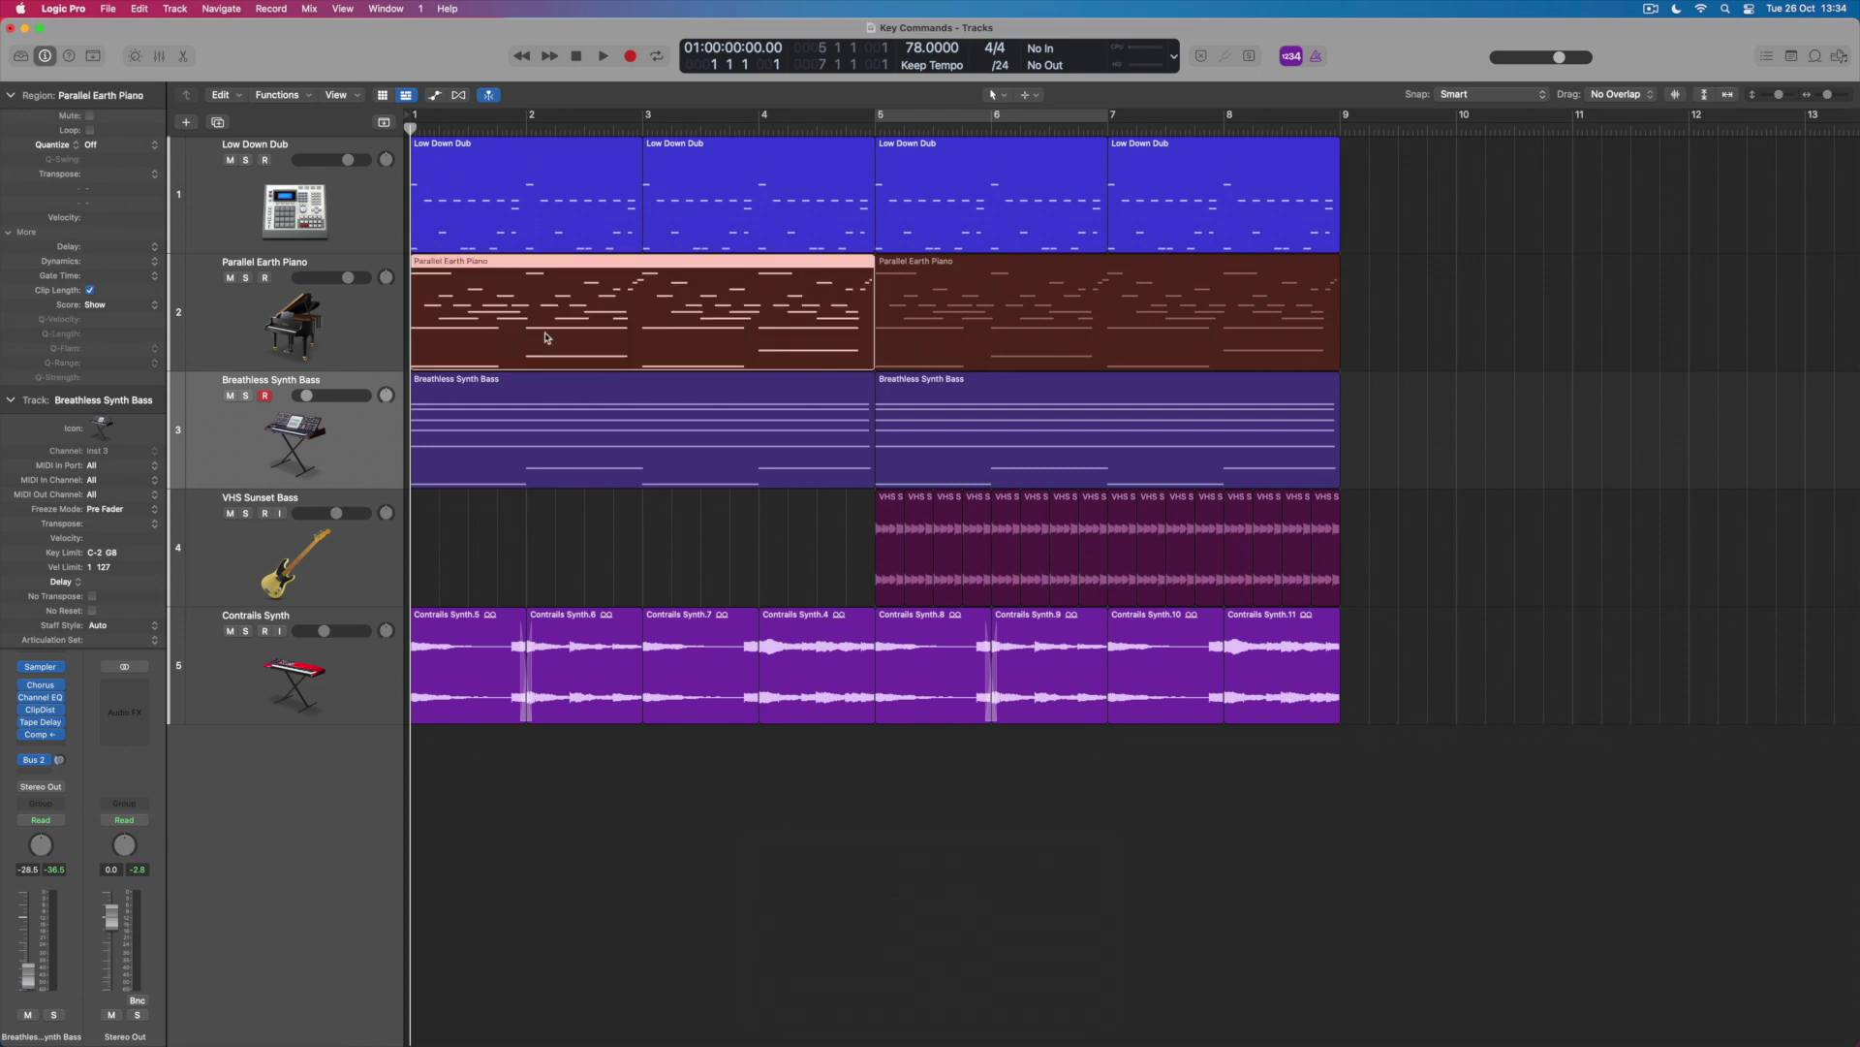
{"action": "key", "text": "e"}
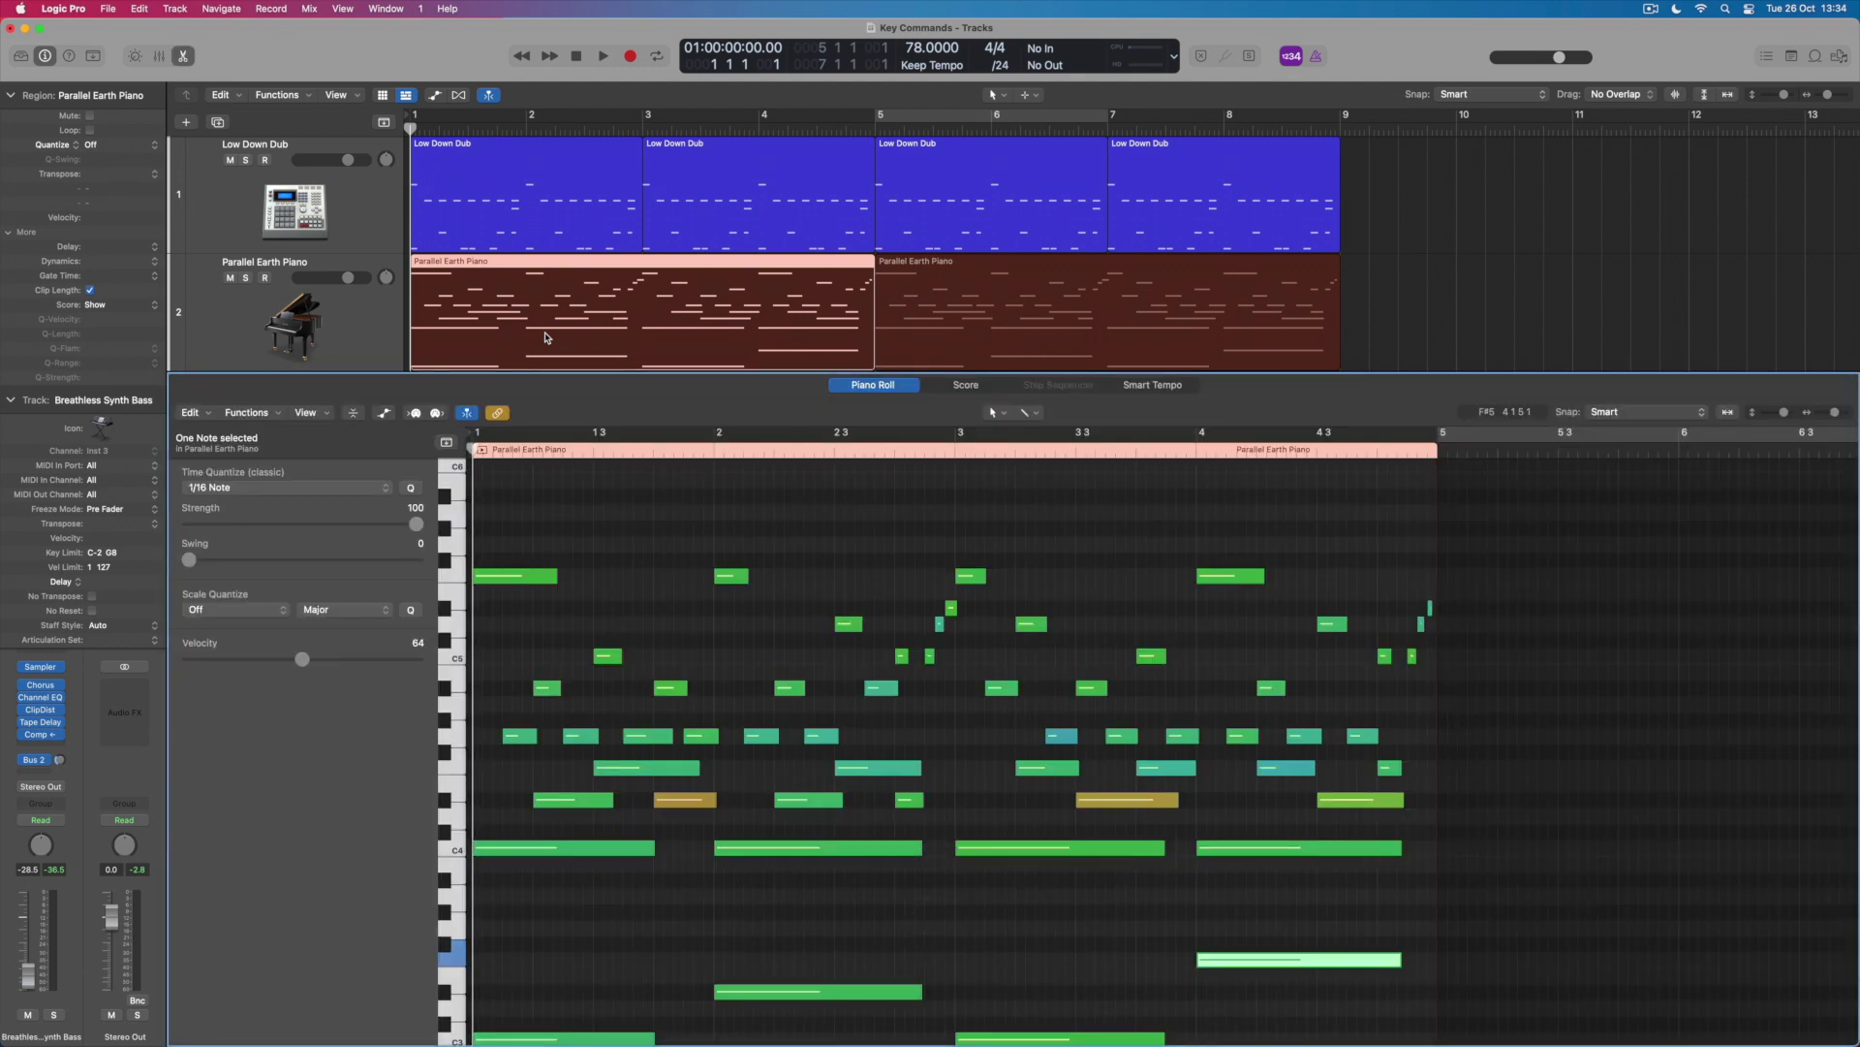
{"action": "key", "text": "e"}
{"action": "left_click", "coordinate": [884, 545]}
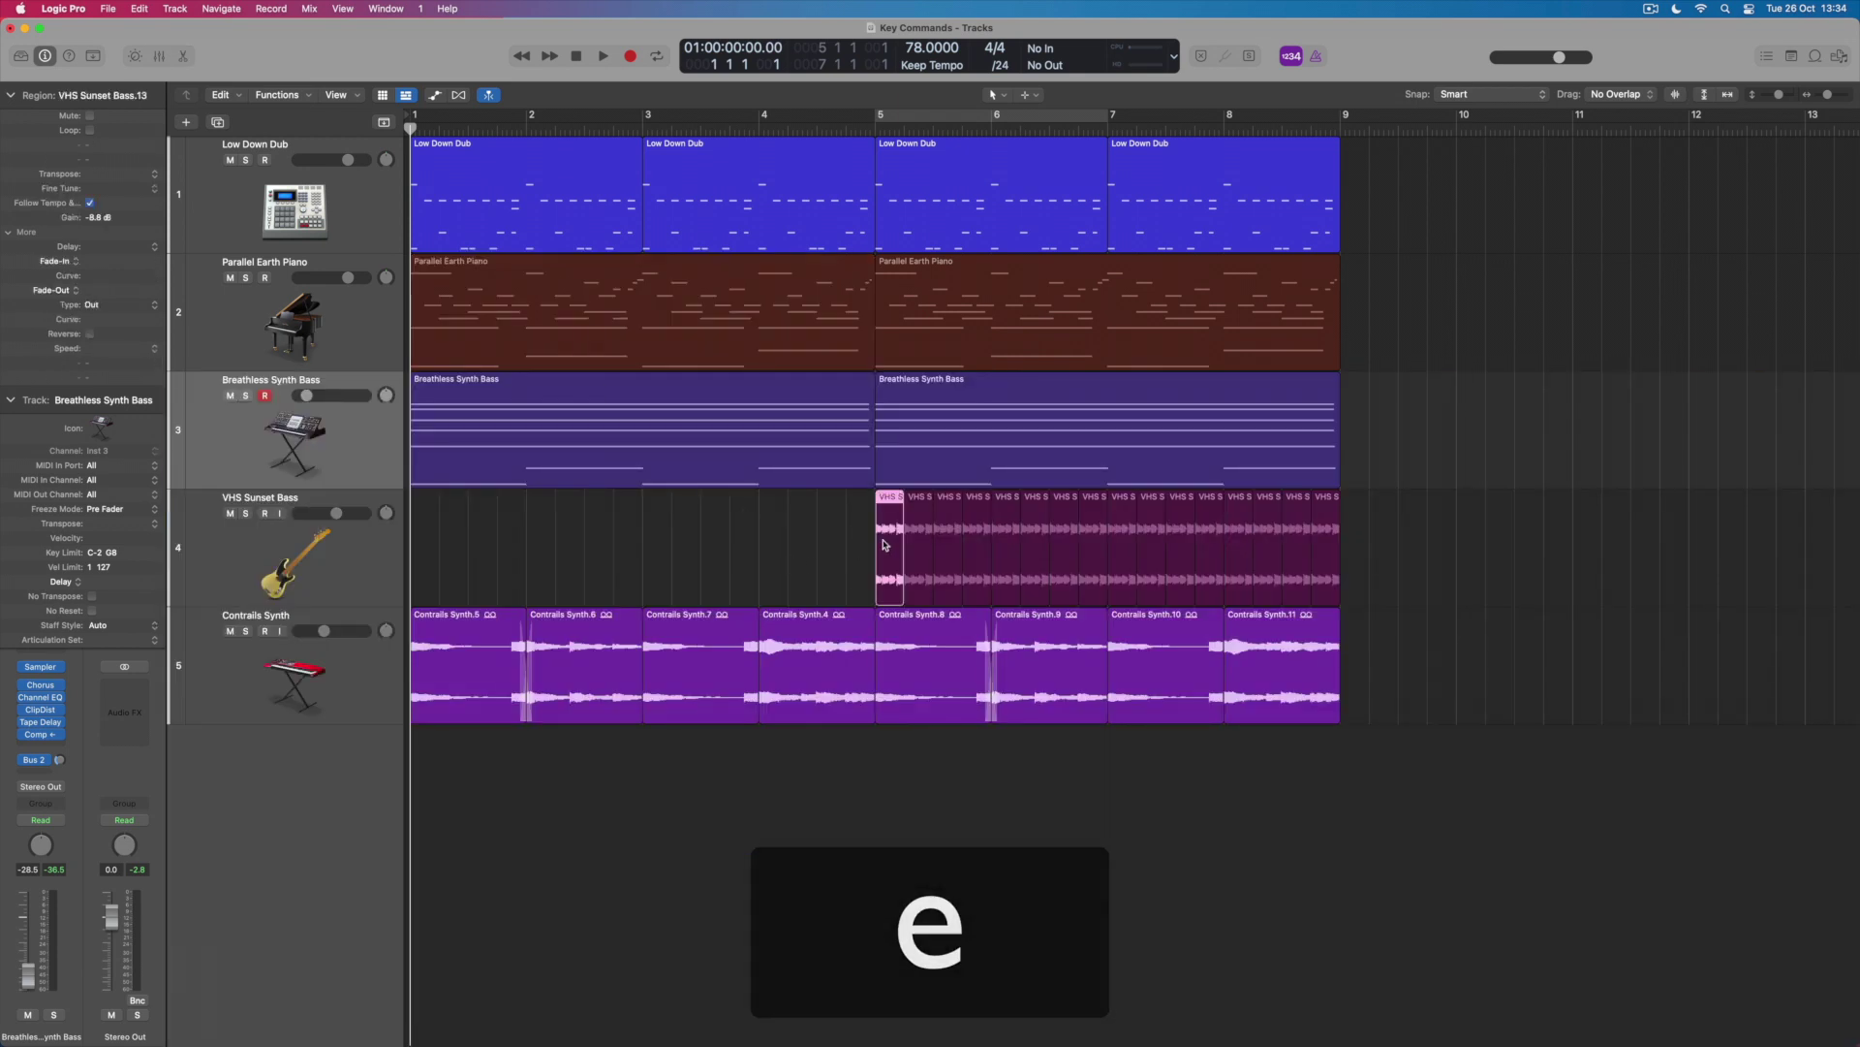
{"action": "key", "text": "e"}
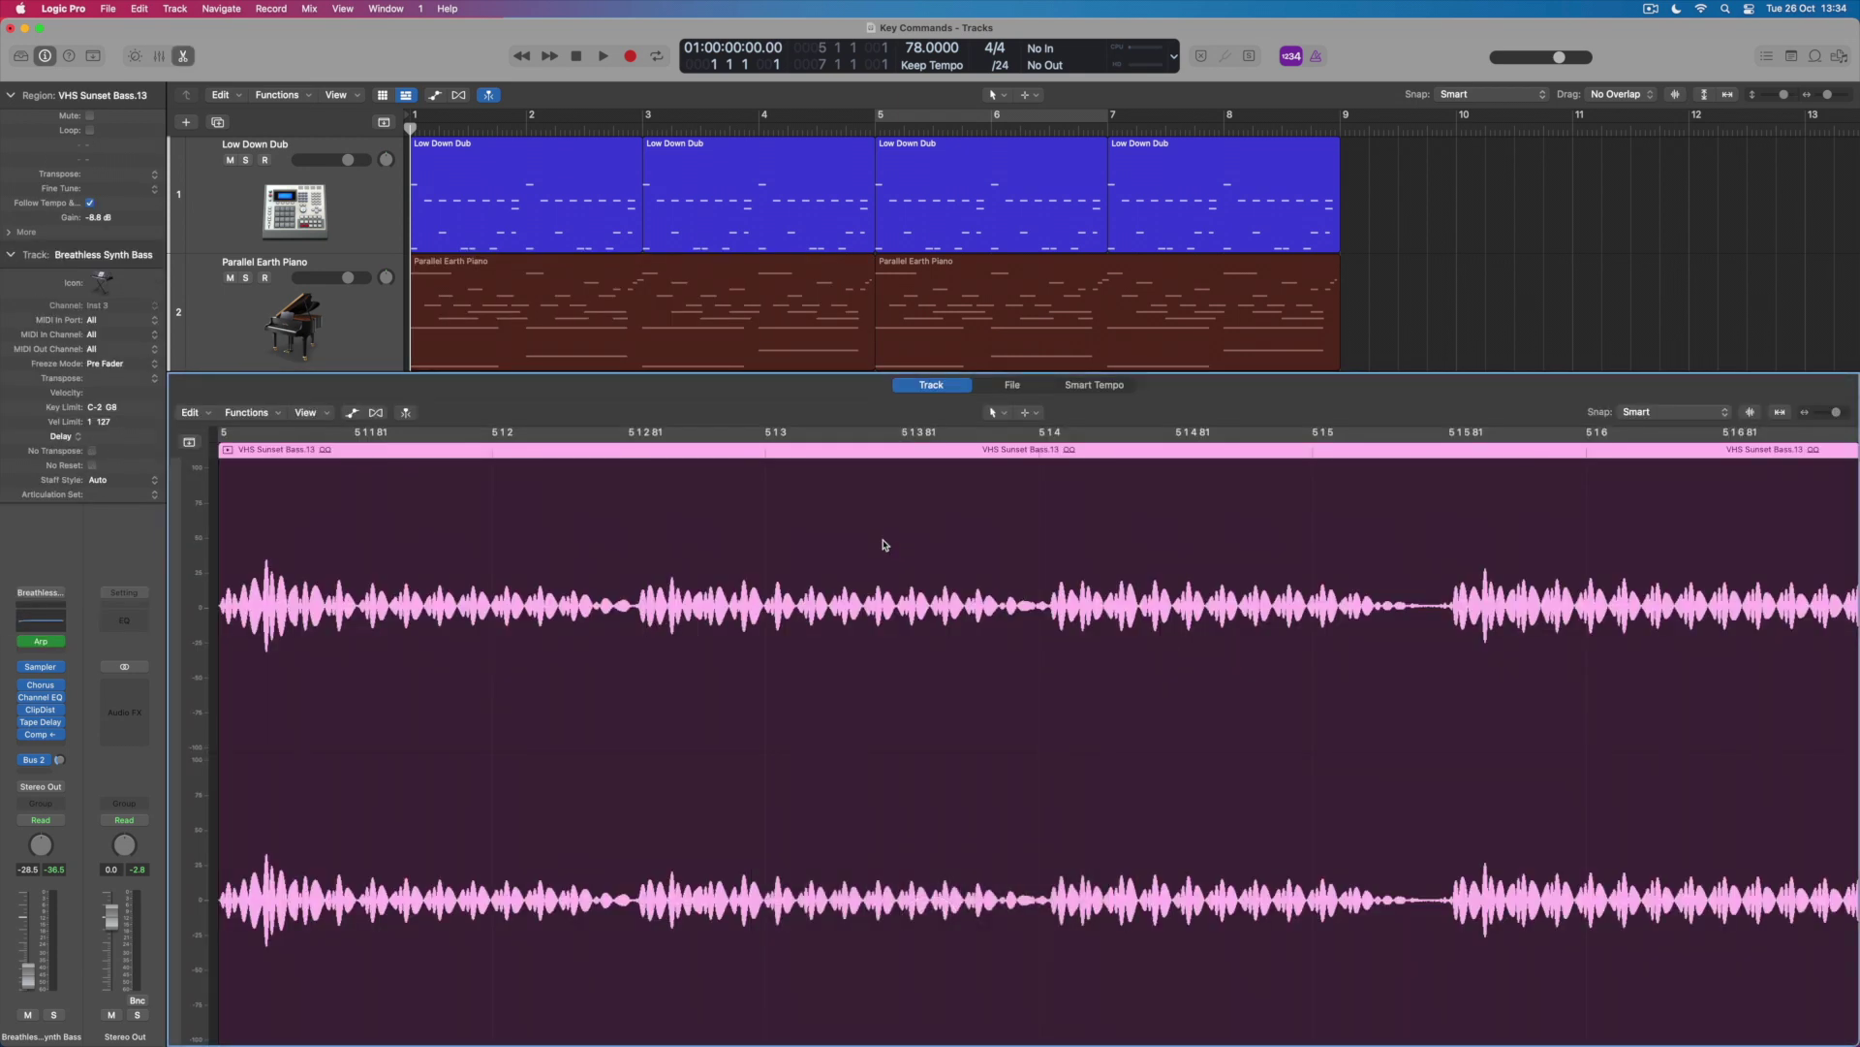
{"action": "left_click", "coordinate": [1025, 390]}
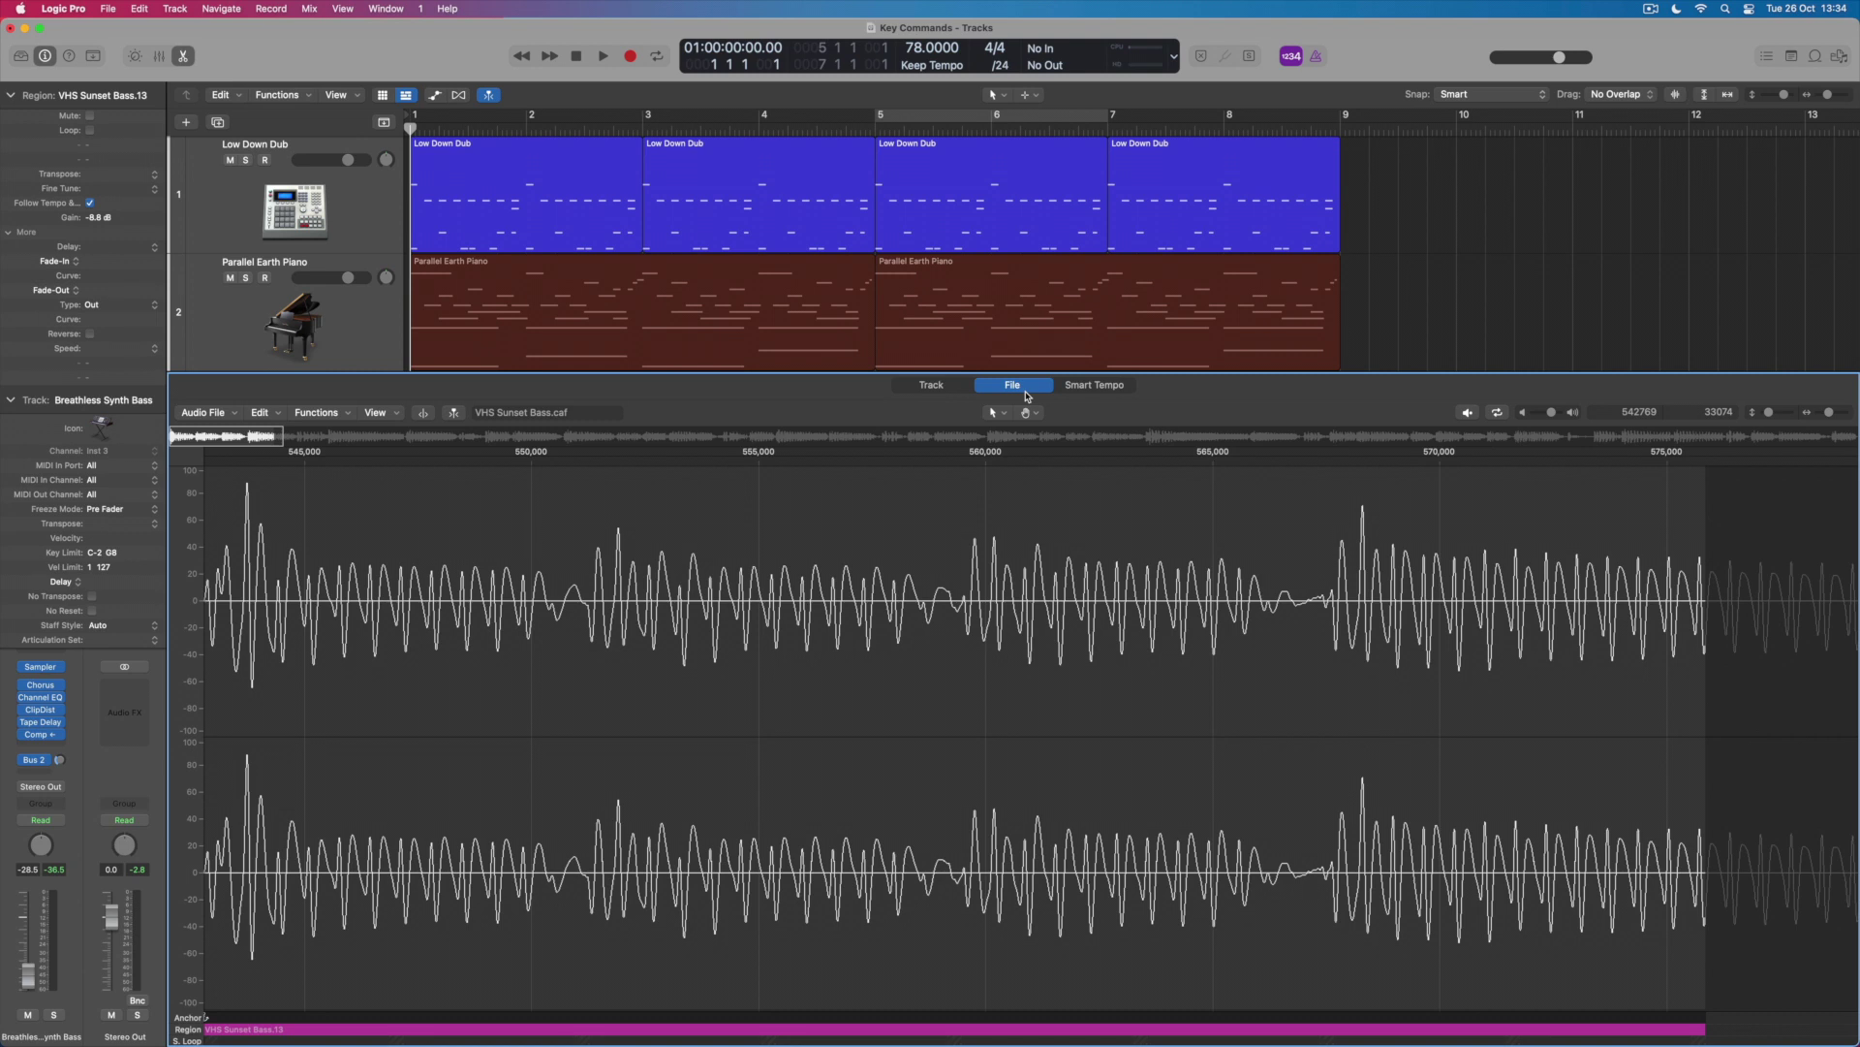
{"action": "key", "text": "e"}
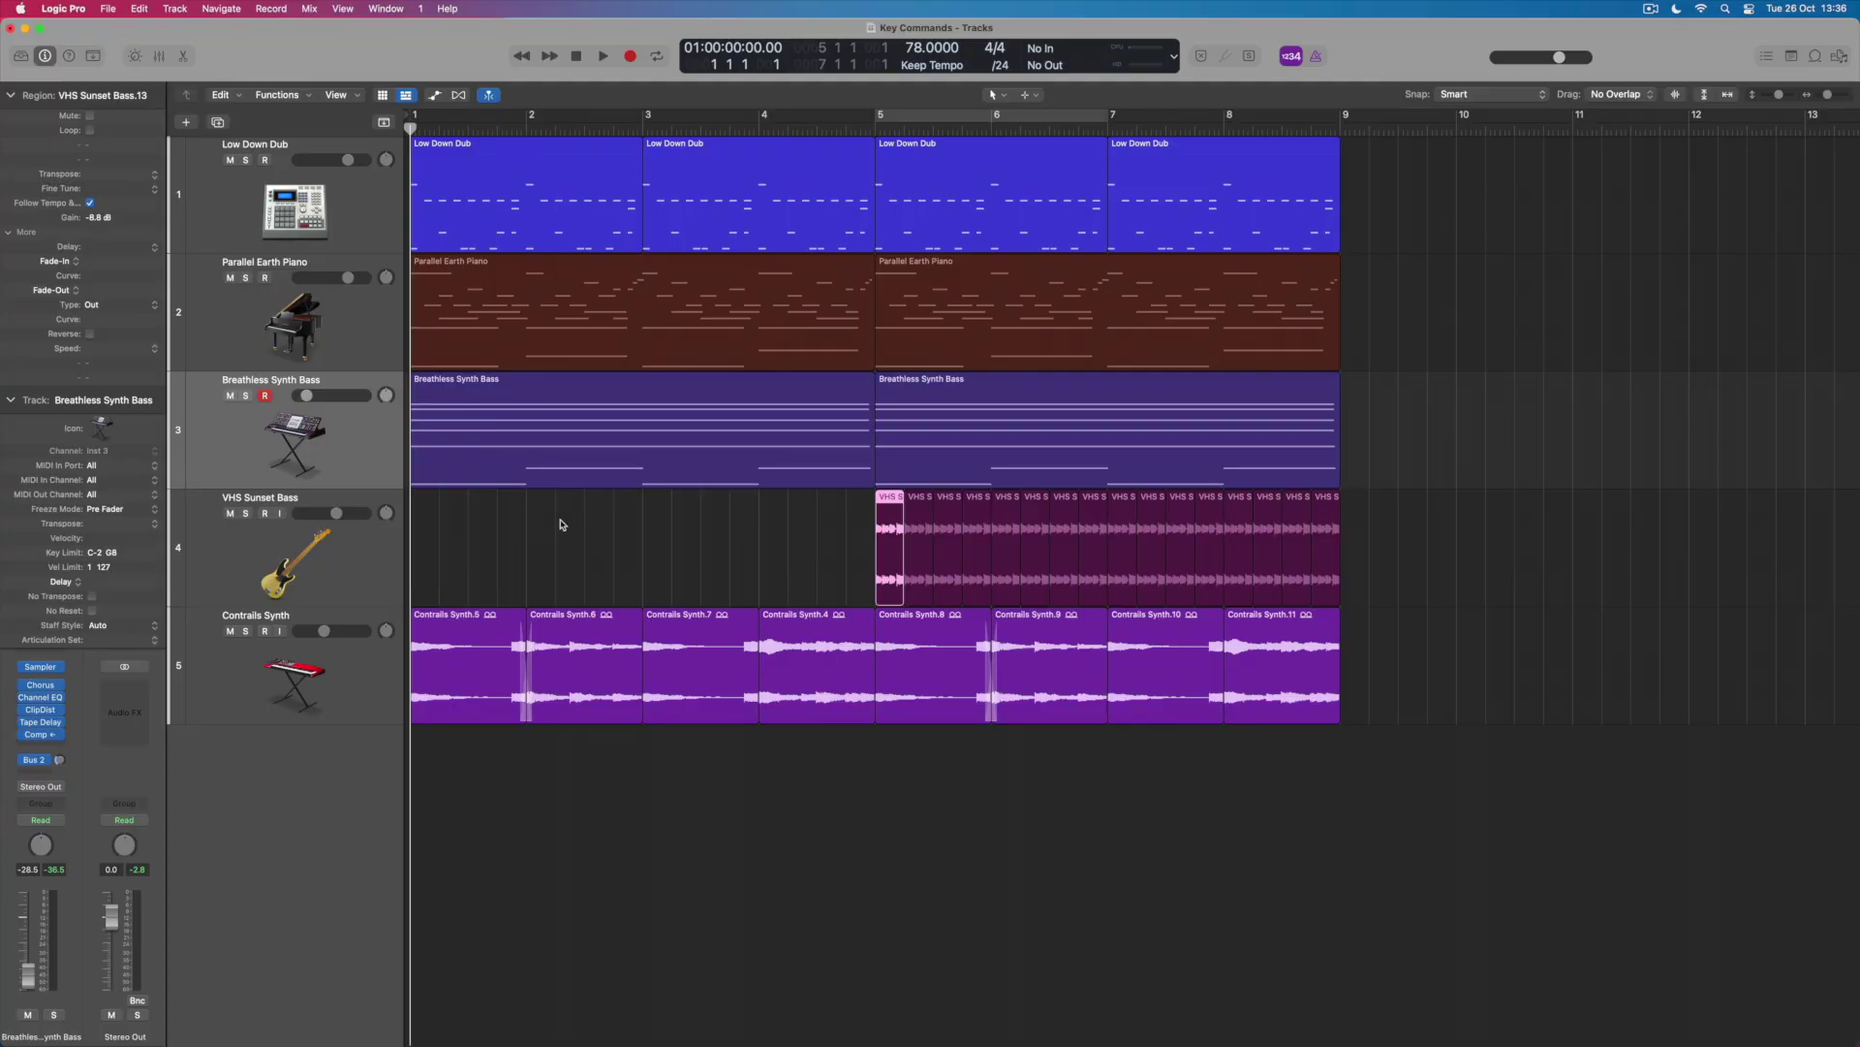
- Deselect all regions and zoom out with ⌘← and ⌘↑ so bars 1–41 fit
{"action": "left_click", "coordinate": [560, 524]}
{"action": "key", "text": "cmd+Left"}
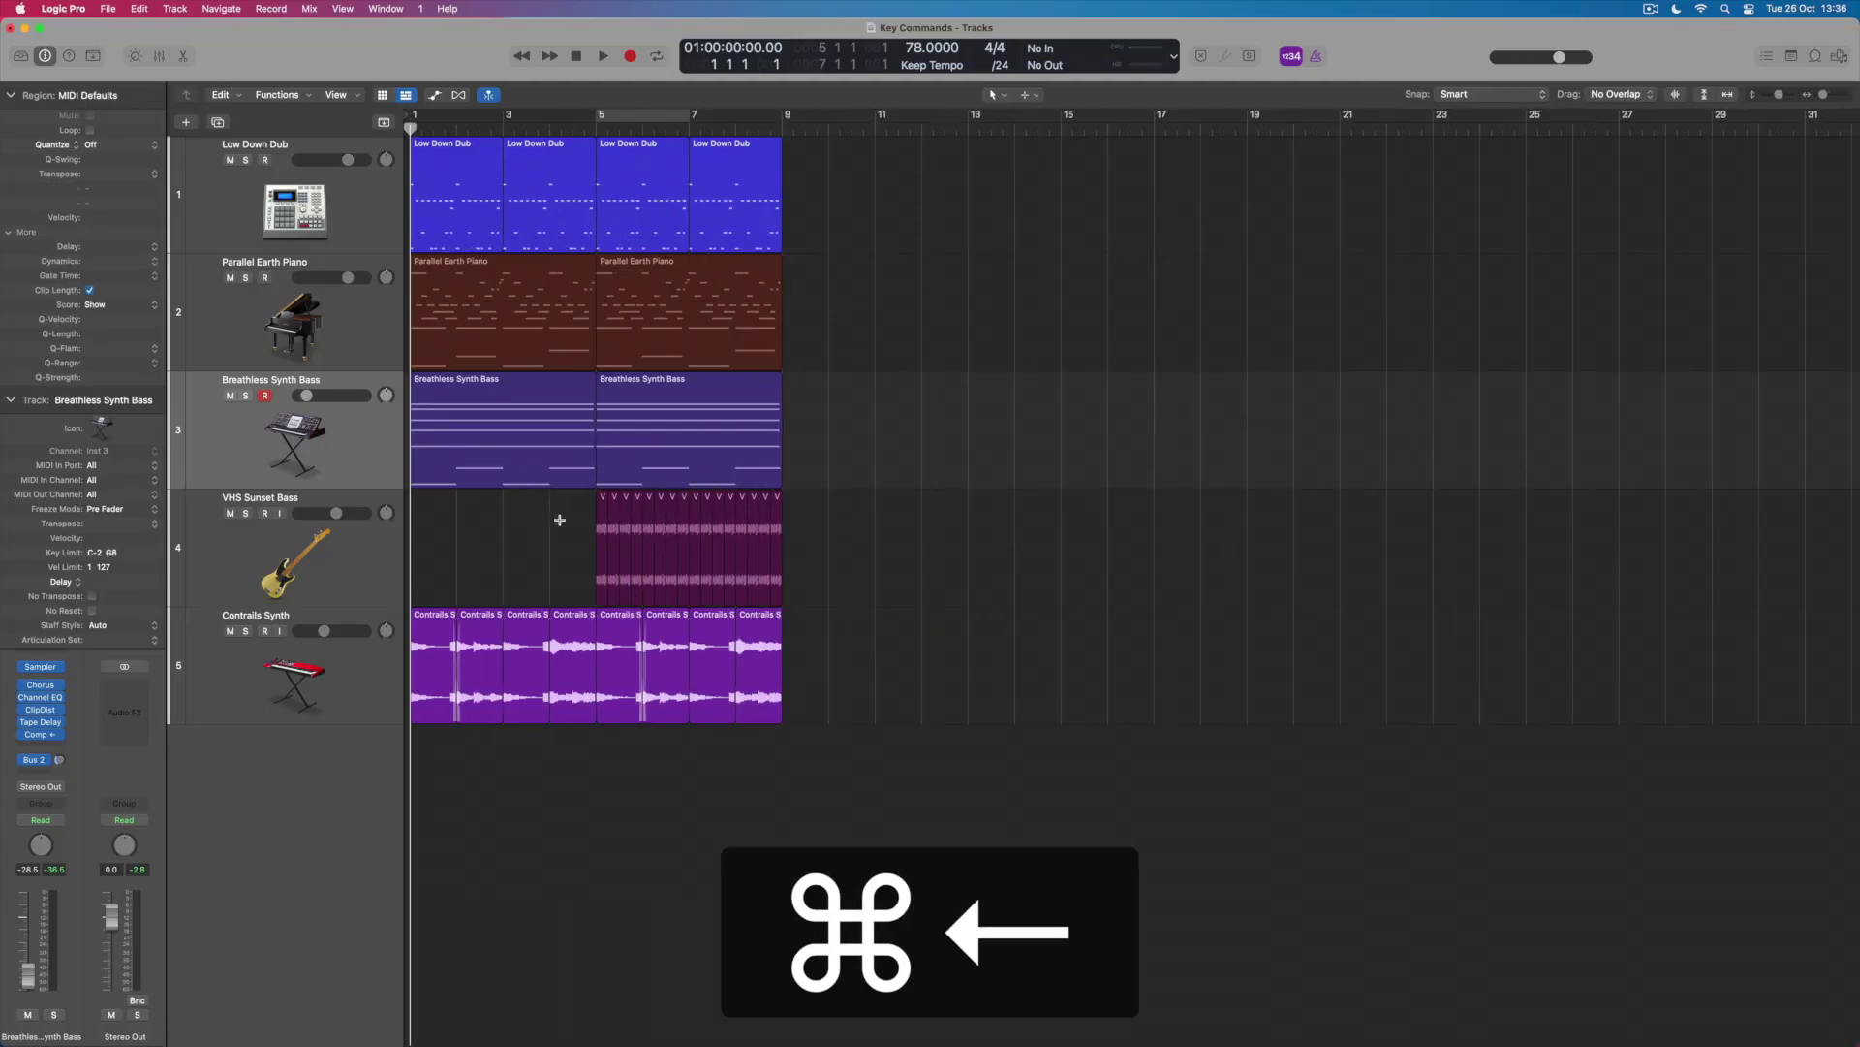
{"action": "key", "text": "cmd+Up"}
{"action": "key", "text": "cmd+Up"}
{"action": "key", "text": "cmd+Up"}
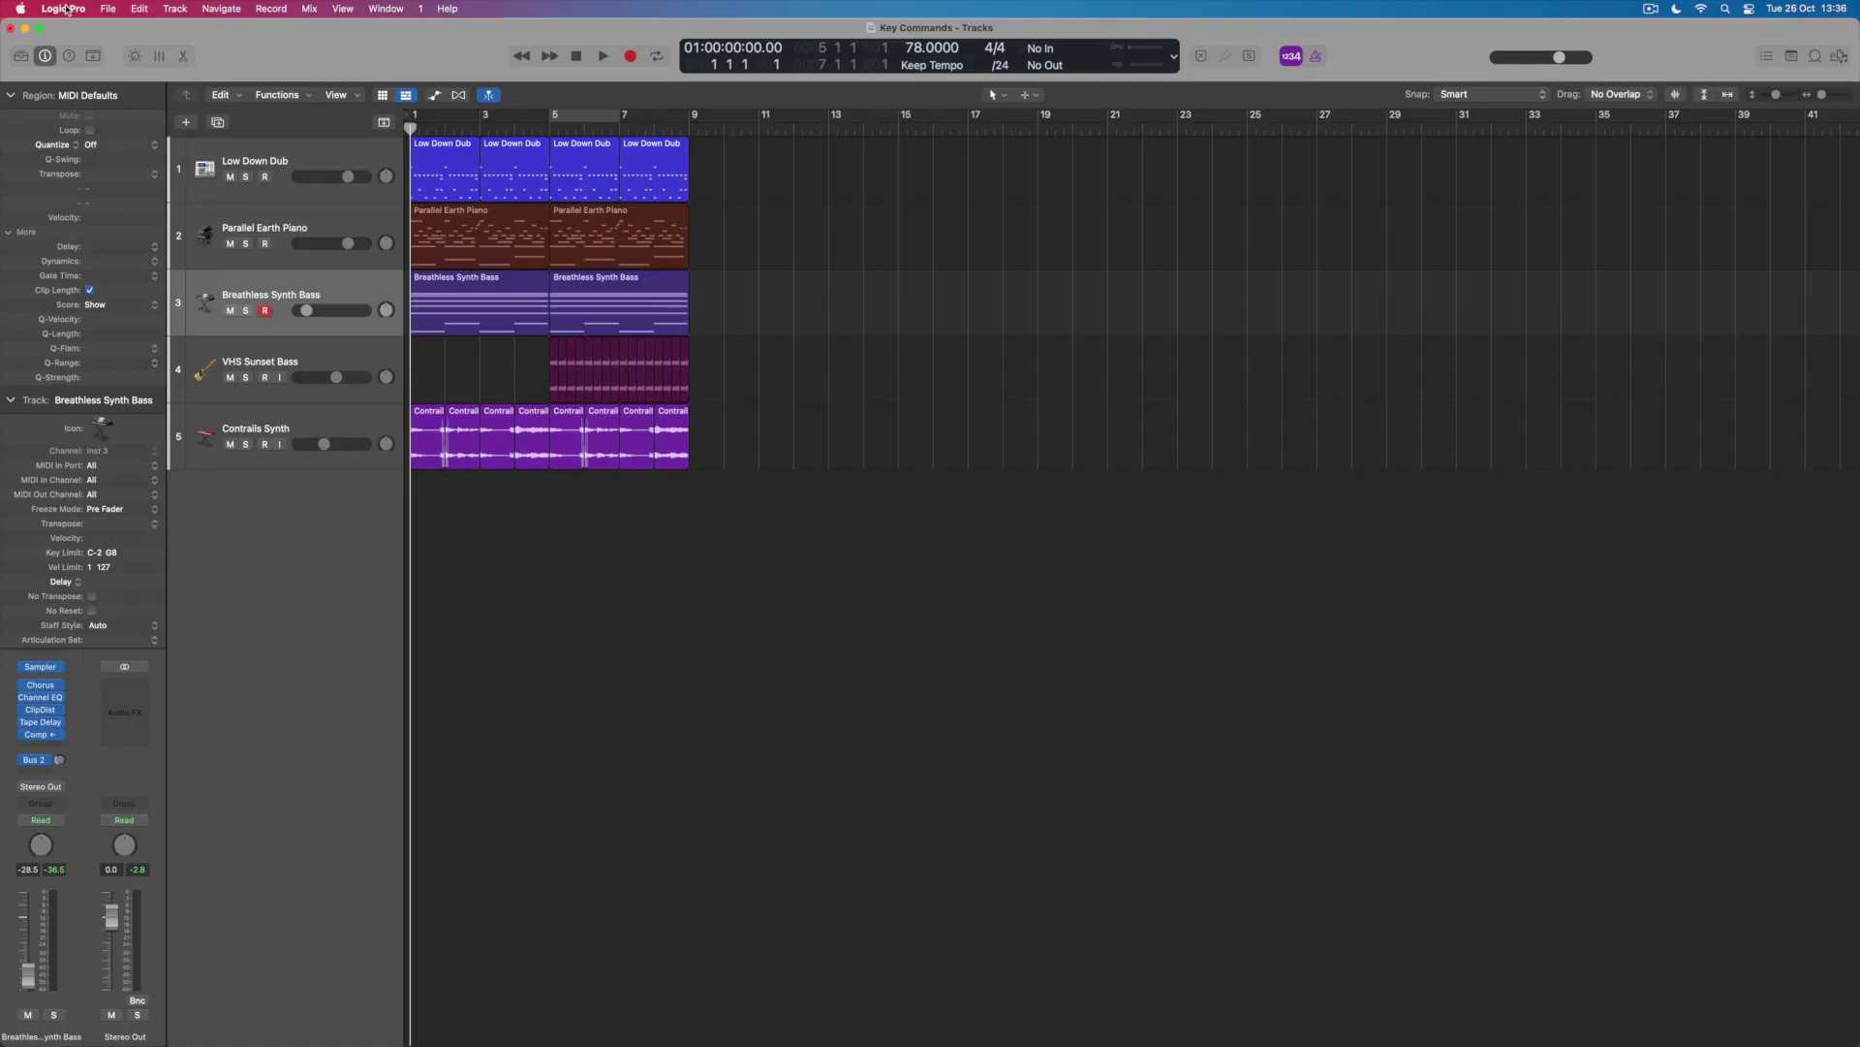
- Open Key Commands > Edit… from the Logic Pro application menu
{"action": "left_click", "coordinate": [65, 10]}
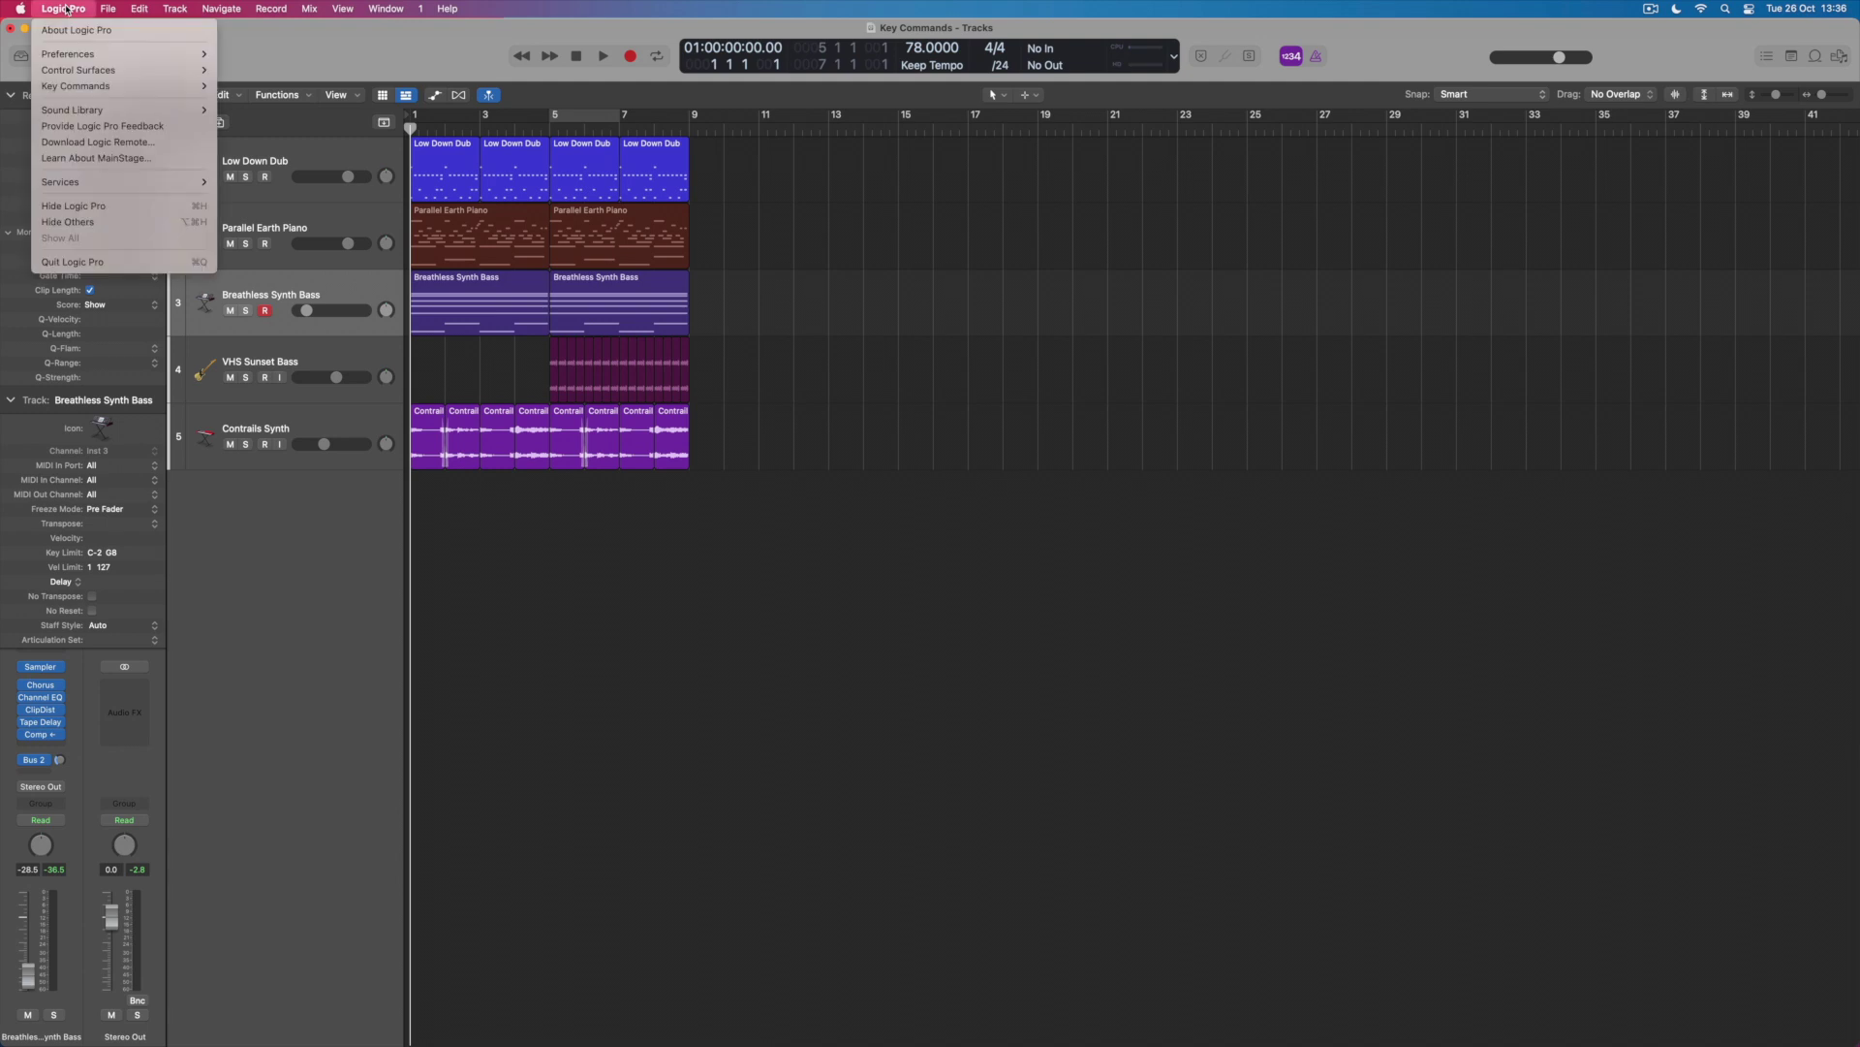
{"action": "mouse_move", "coordinate": [70, 87]}
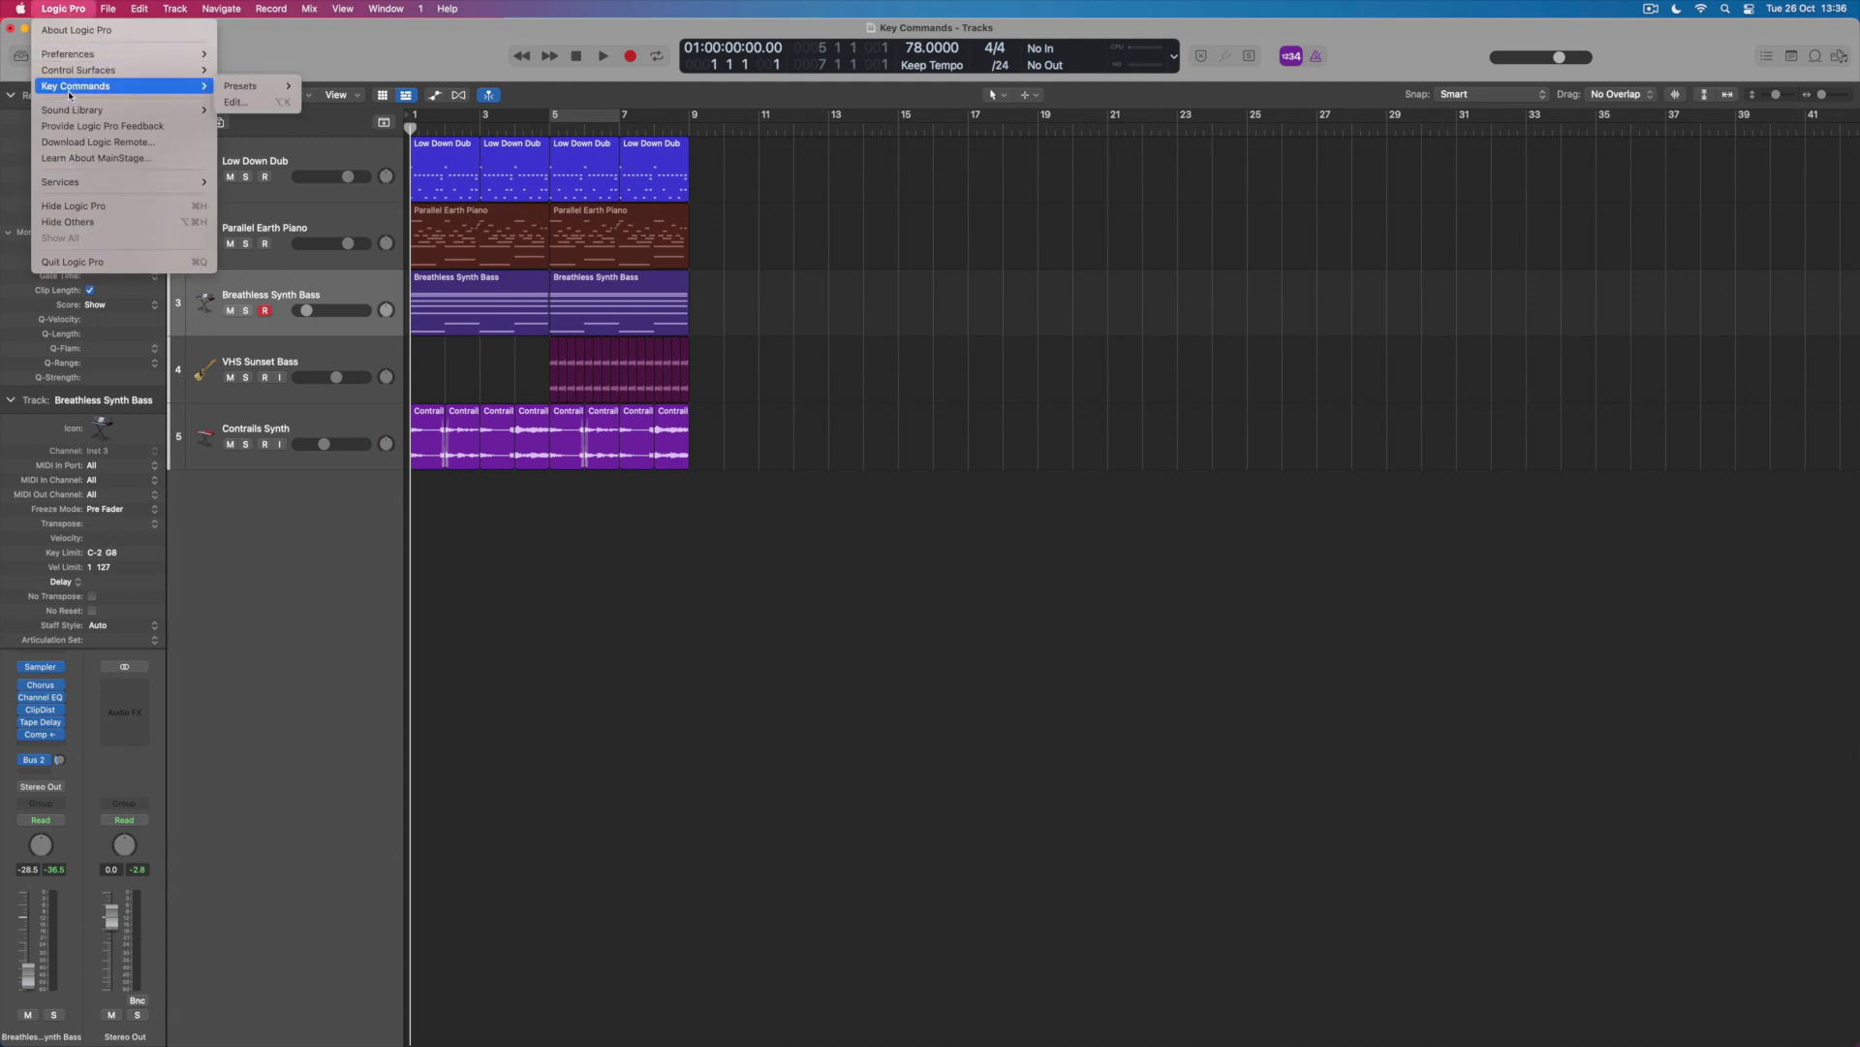
{"action": "left_click", "coordinate": [255, 103]}
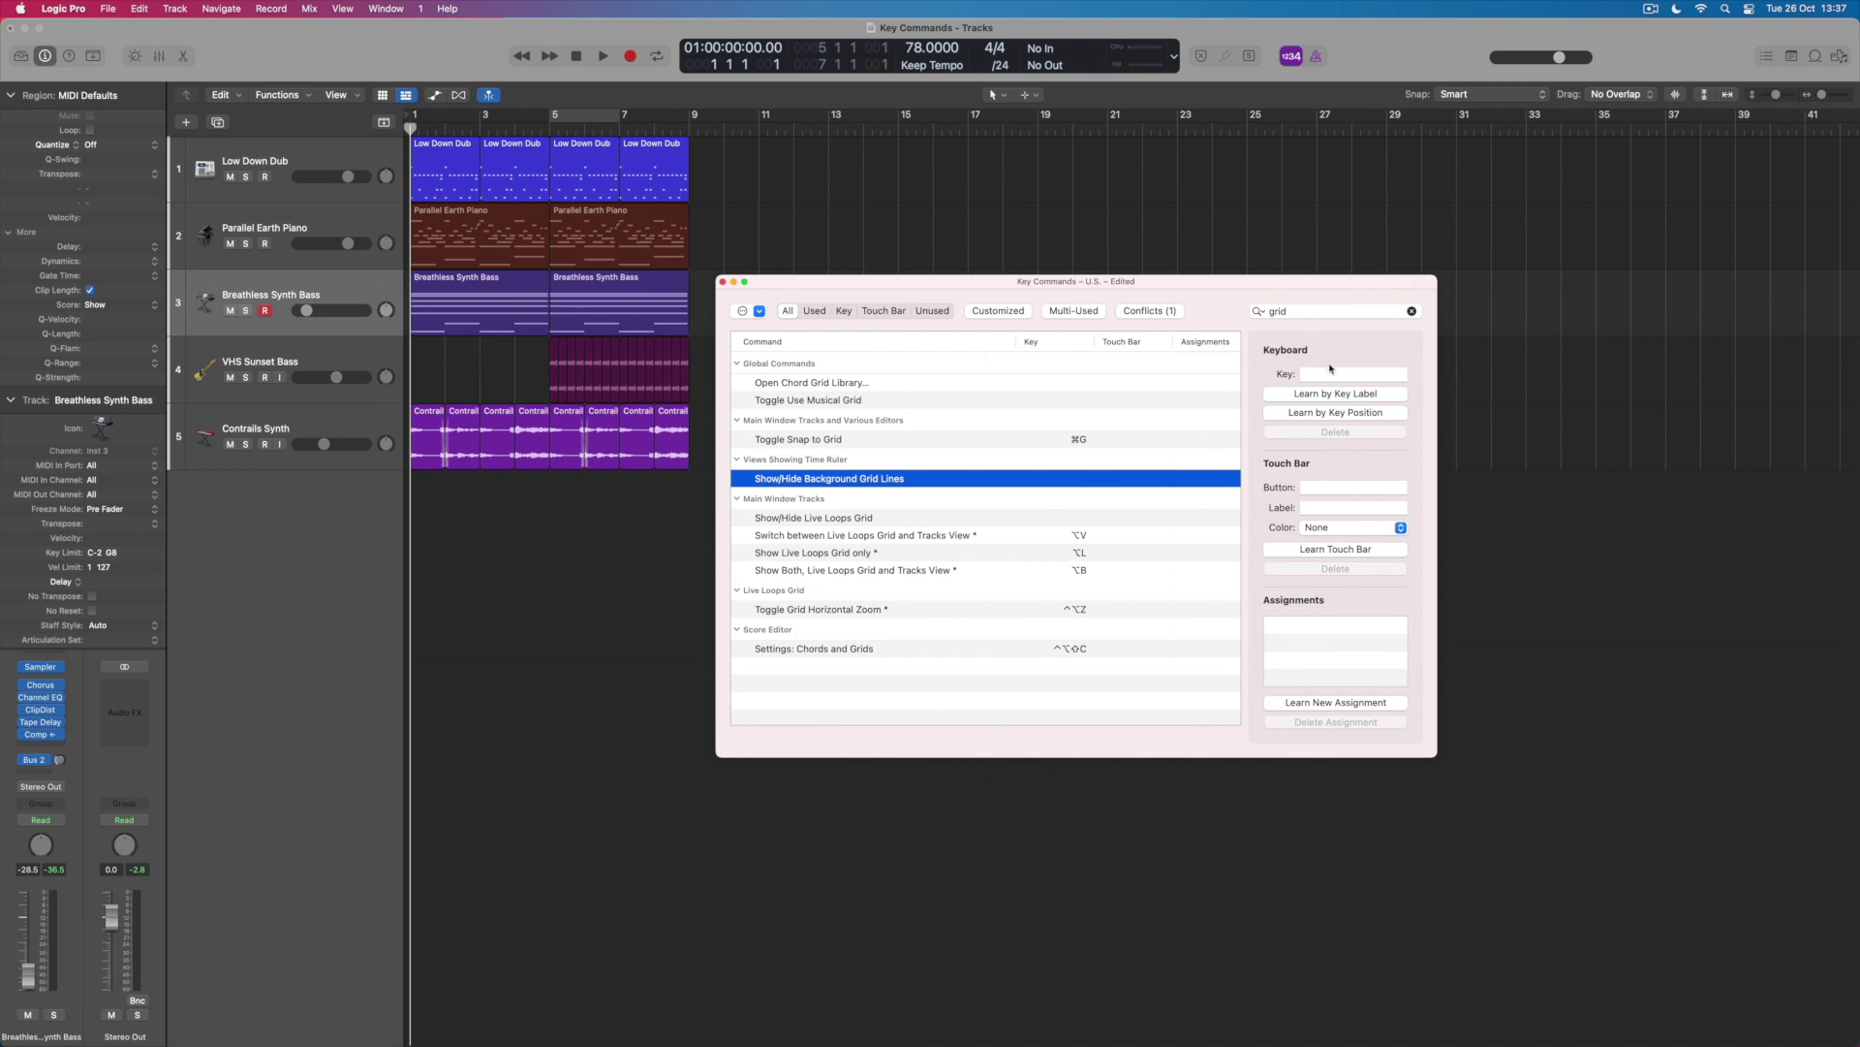
- Replace the 'grid' search with 'loop' and scroll through the matching key commands
{"action": "left_click", "coordinate": [1412, 311]}
{"action": "type", "text": "loop"}
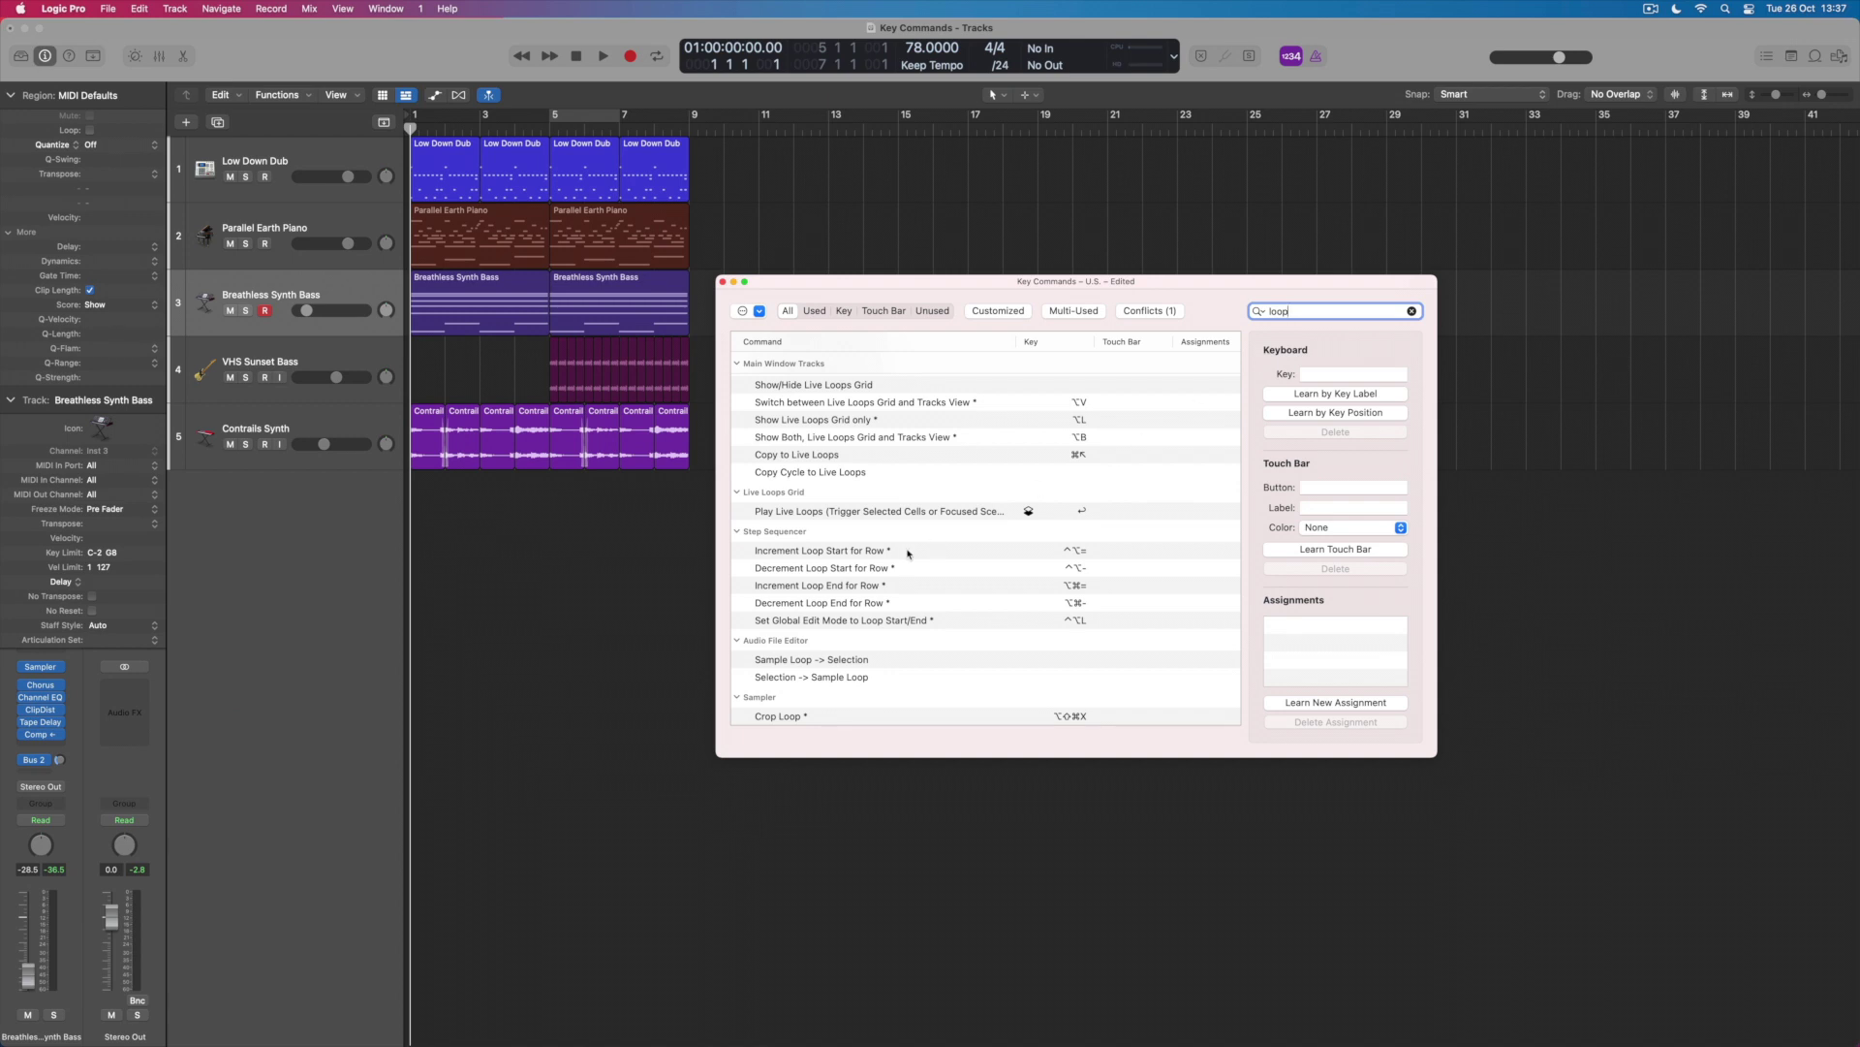
{"action": "scroll", "coordinate": [905, 554], "scroll_direction": "up", "scroll_amount": 5}
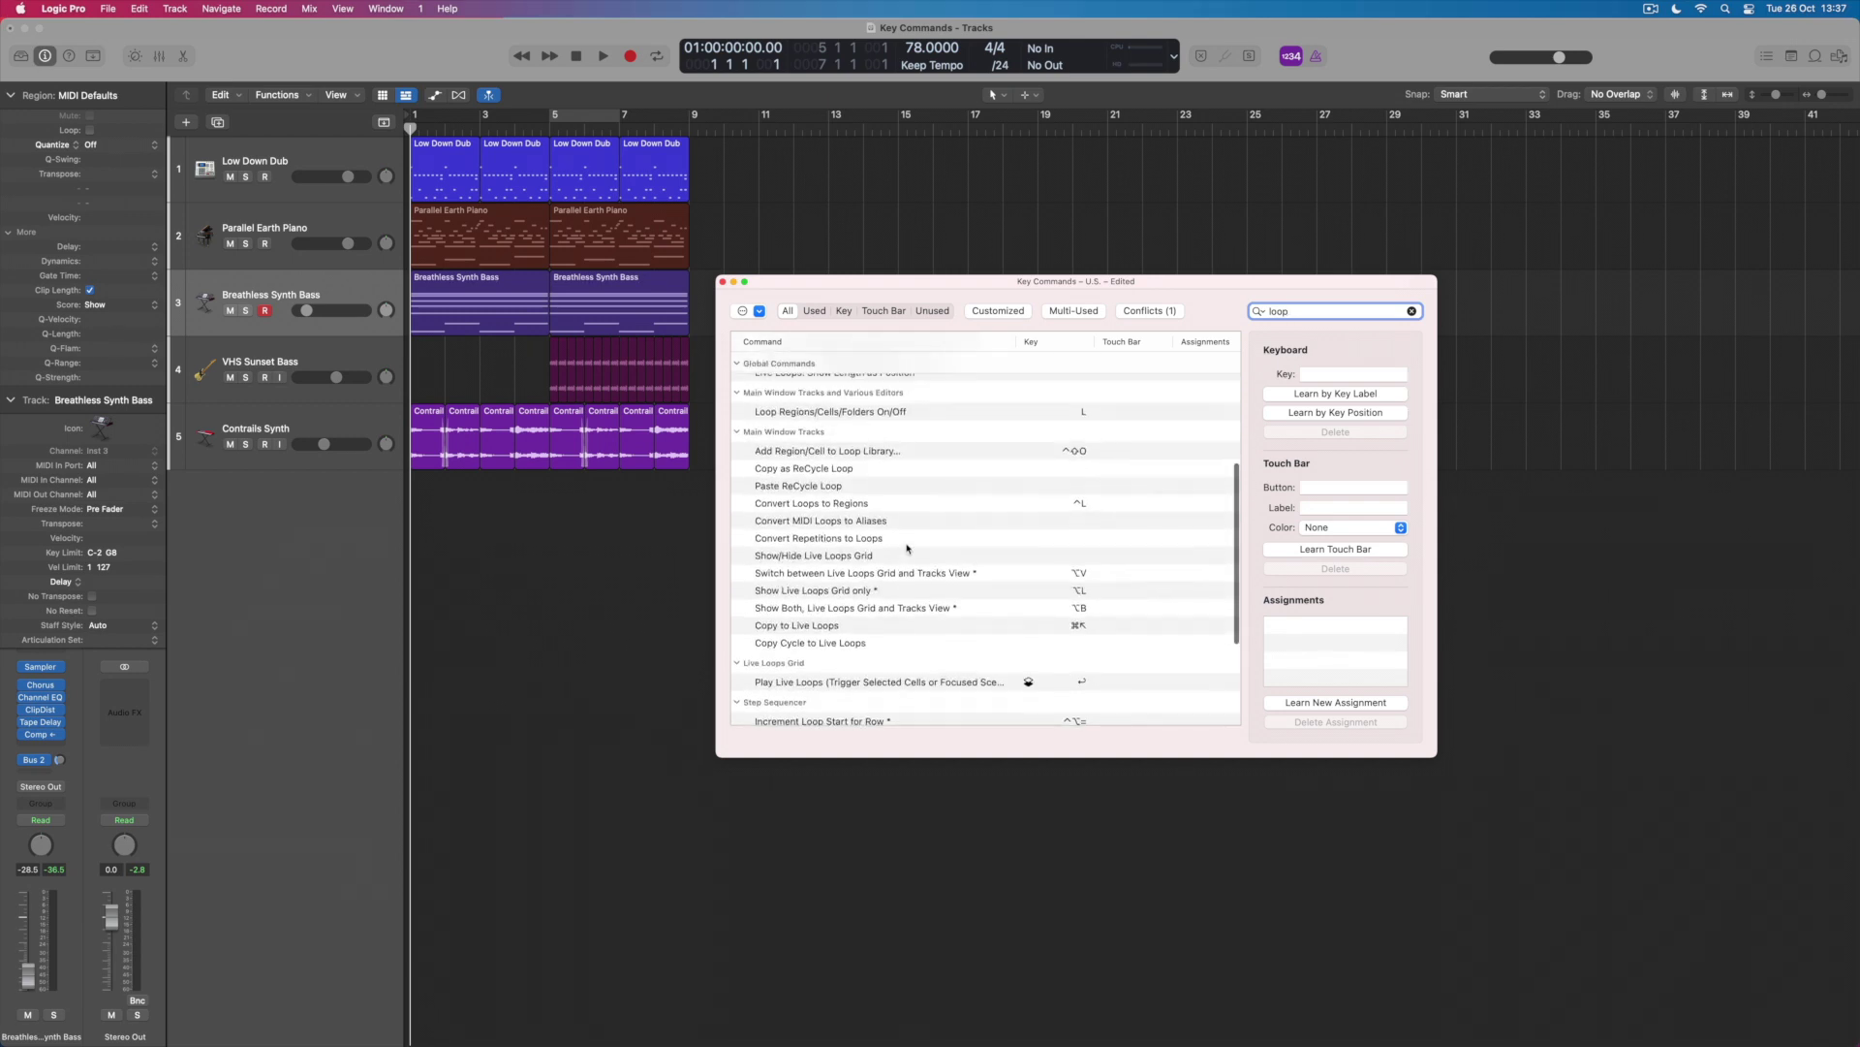
{"action": "scroll", "coordinate": [907, 548], "scroll_direction": "up", "scroll_amount": 5}
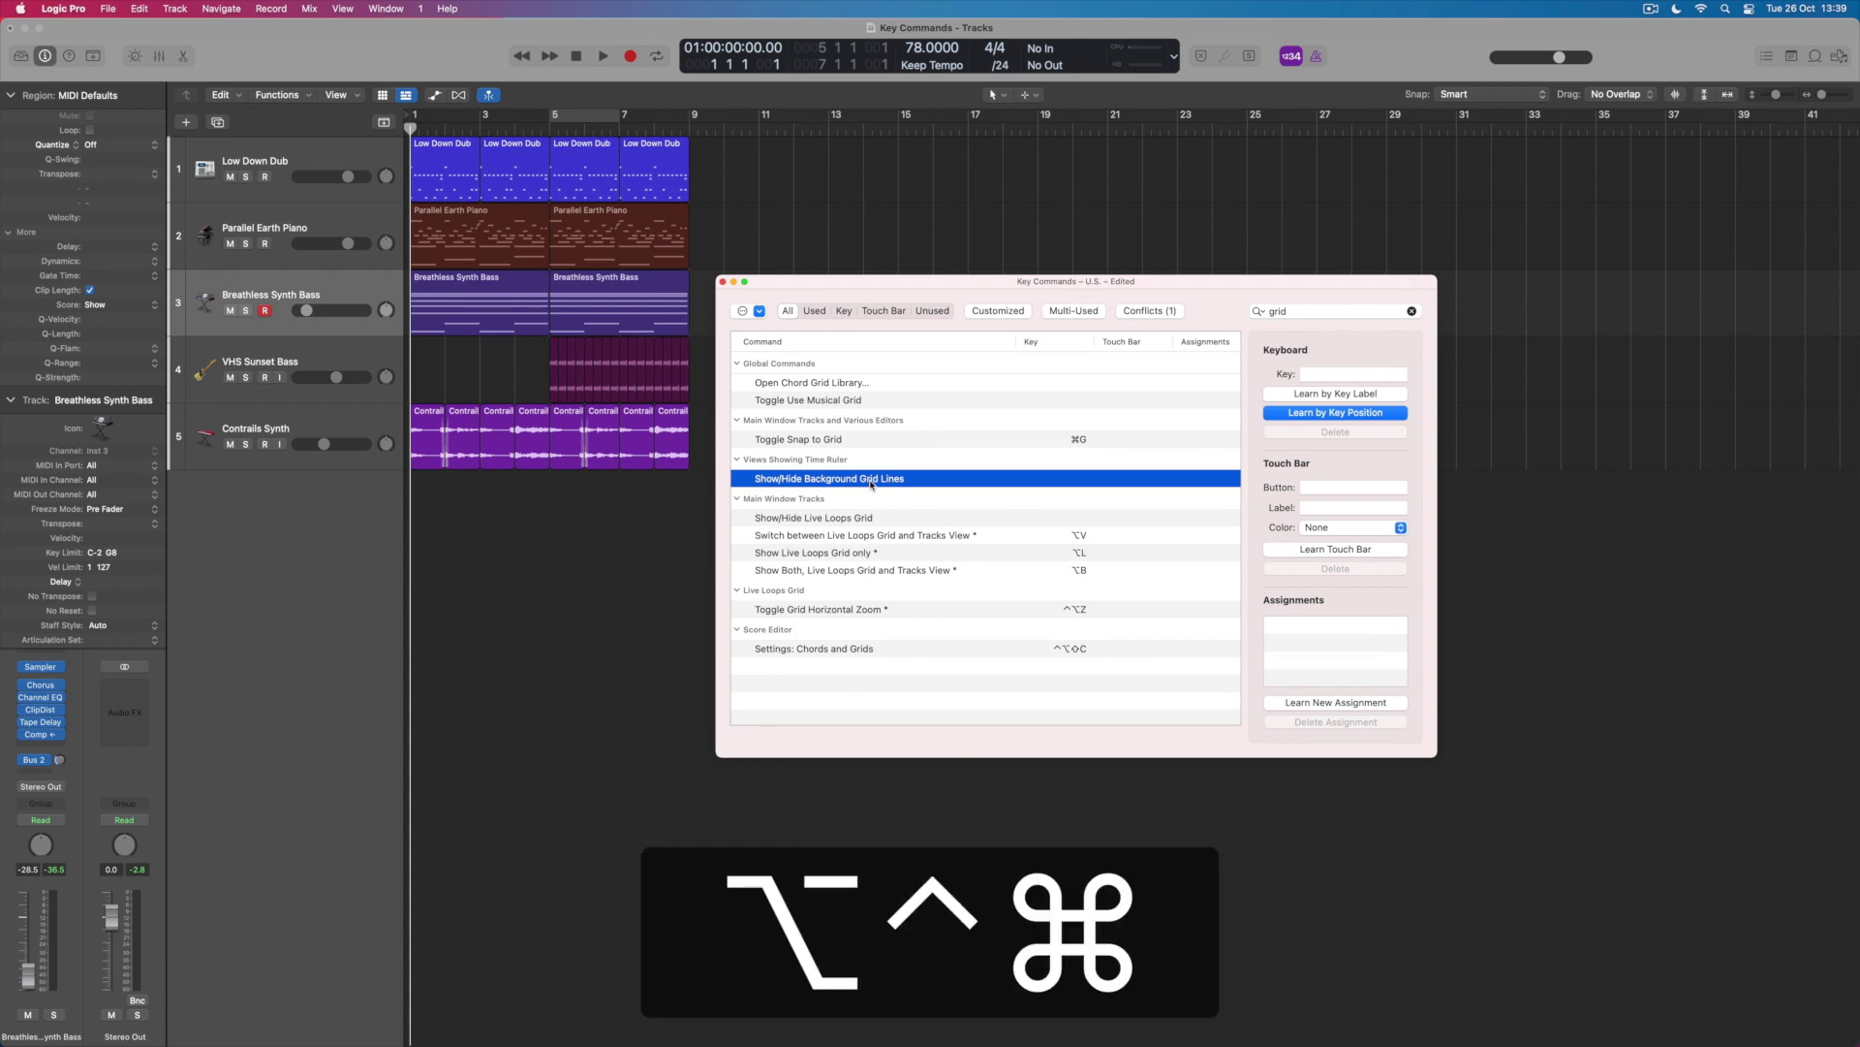
- Assign ⌥⌃⌘G to Show/Hide Background Grid Lines, then close the Key Commands window
{"action": "key", "text": "ctrl+alt+super+g"}
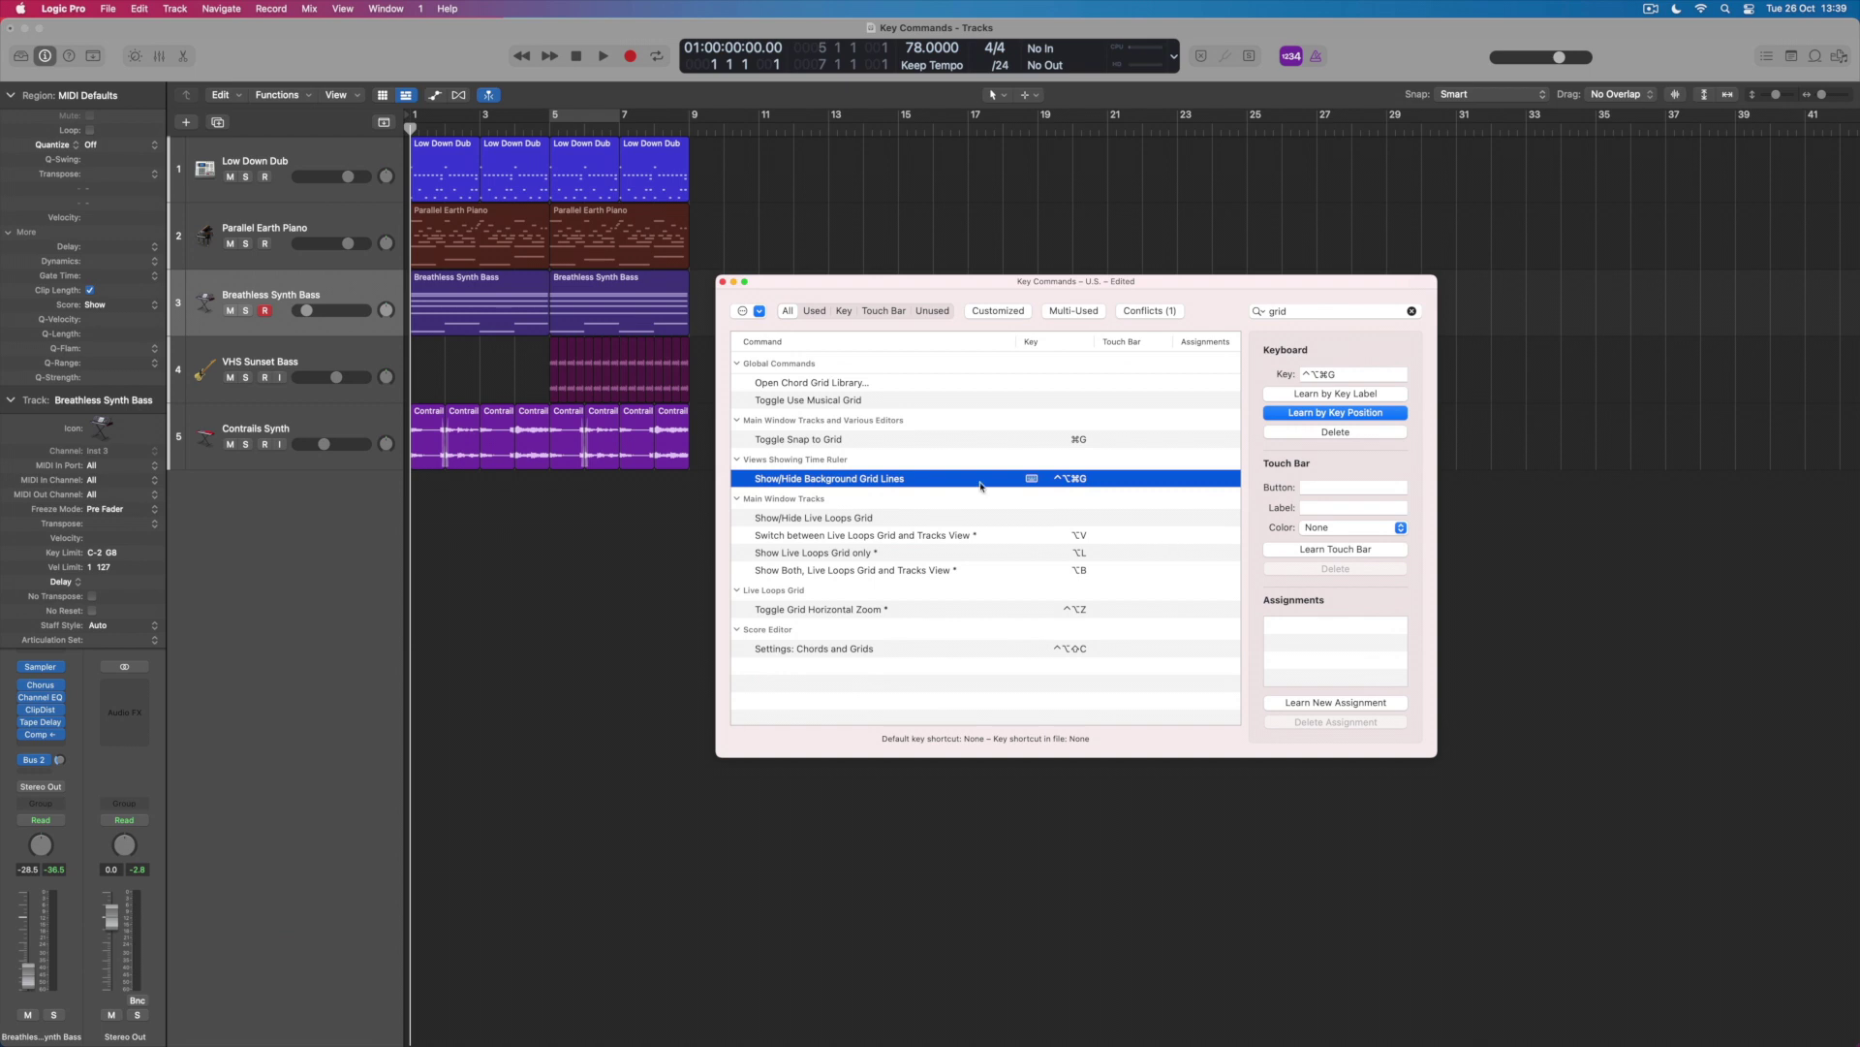
{"action": "left_click", "coordinate": [722, 282]}
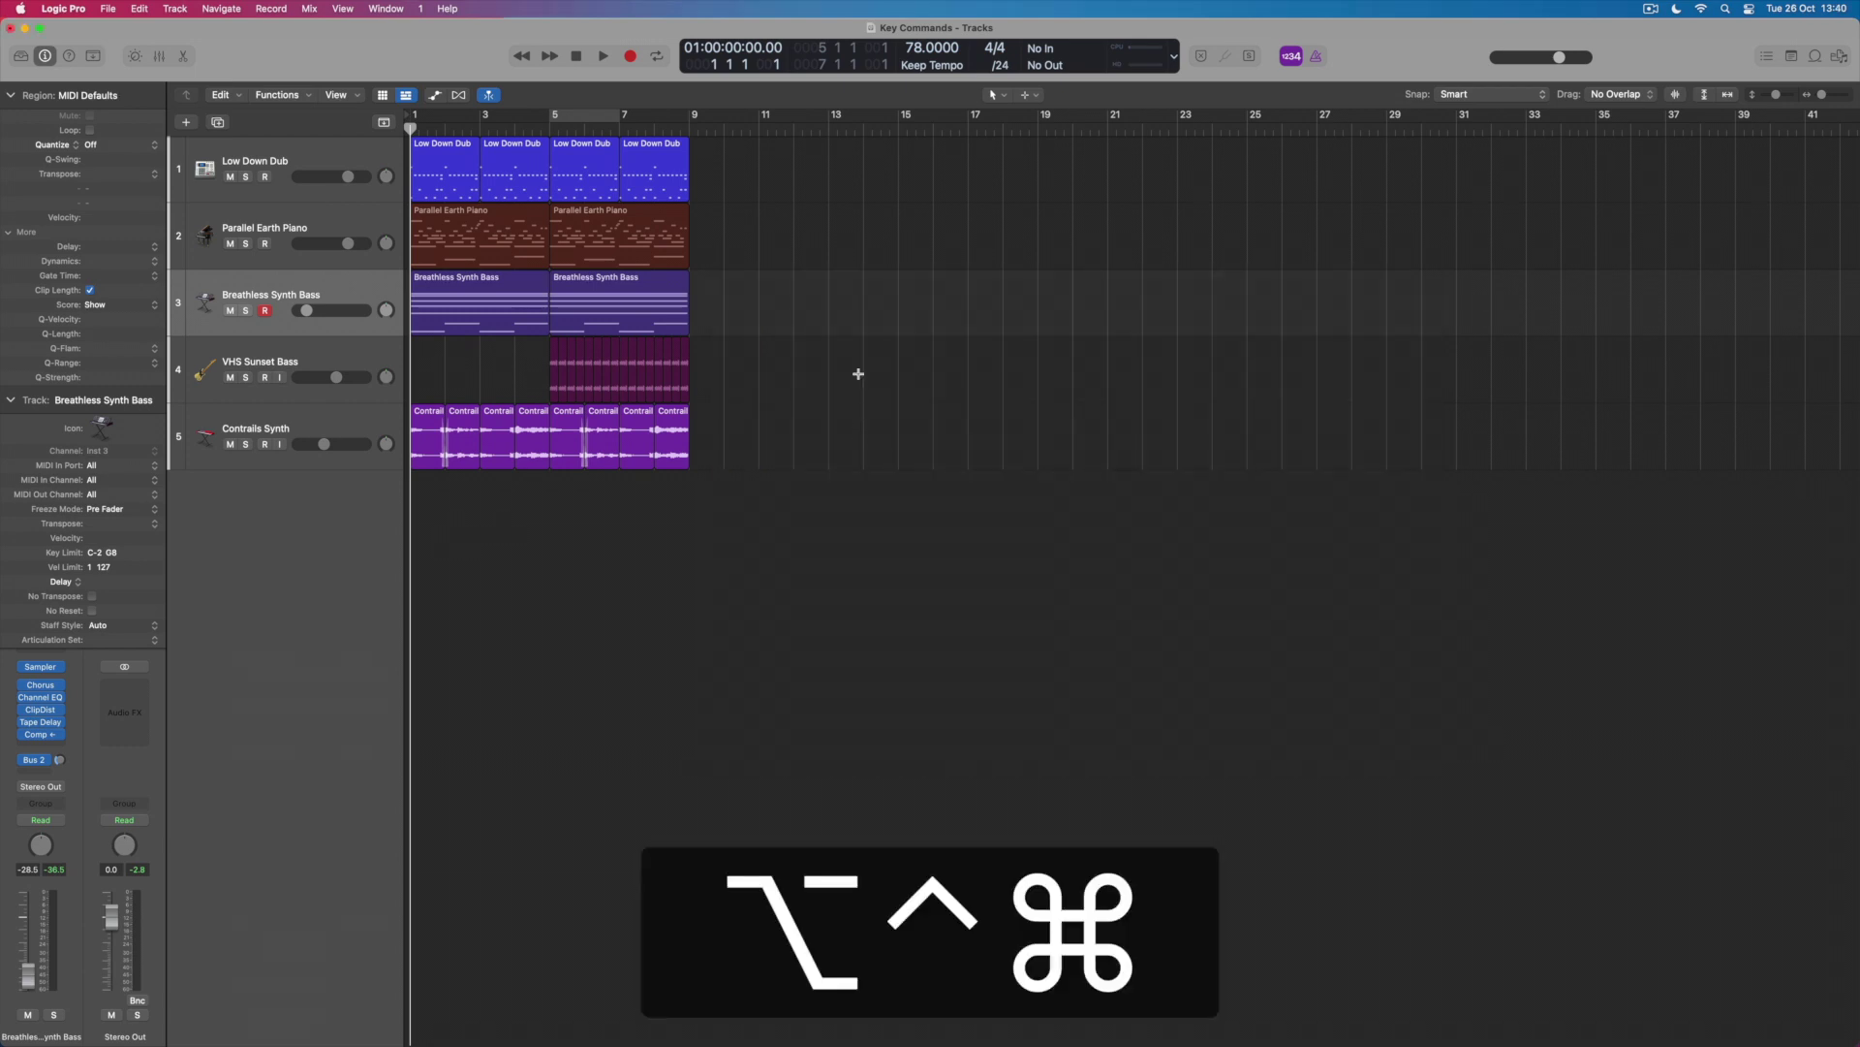
- Toggle the background grid lines off with the new ⌥⌃⌘G shortcut
{"action": "key", "text": "ctrl+alt+super+g"}
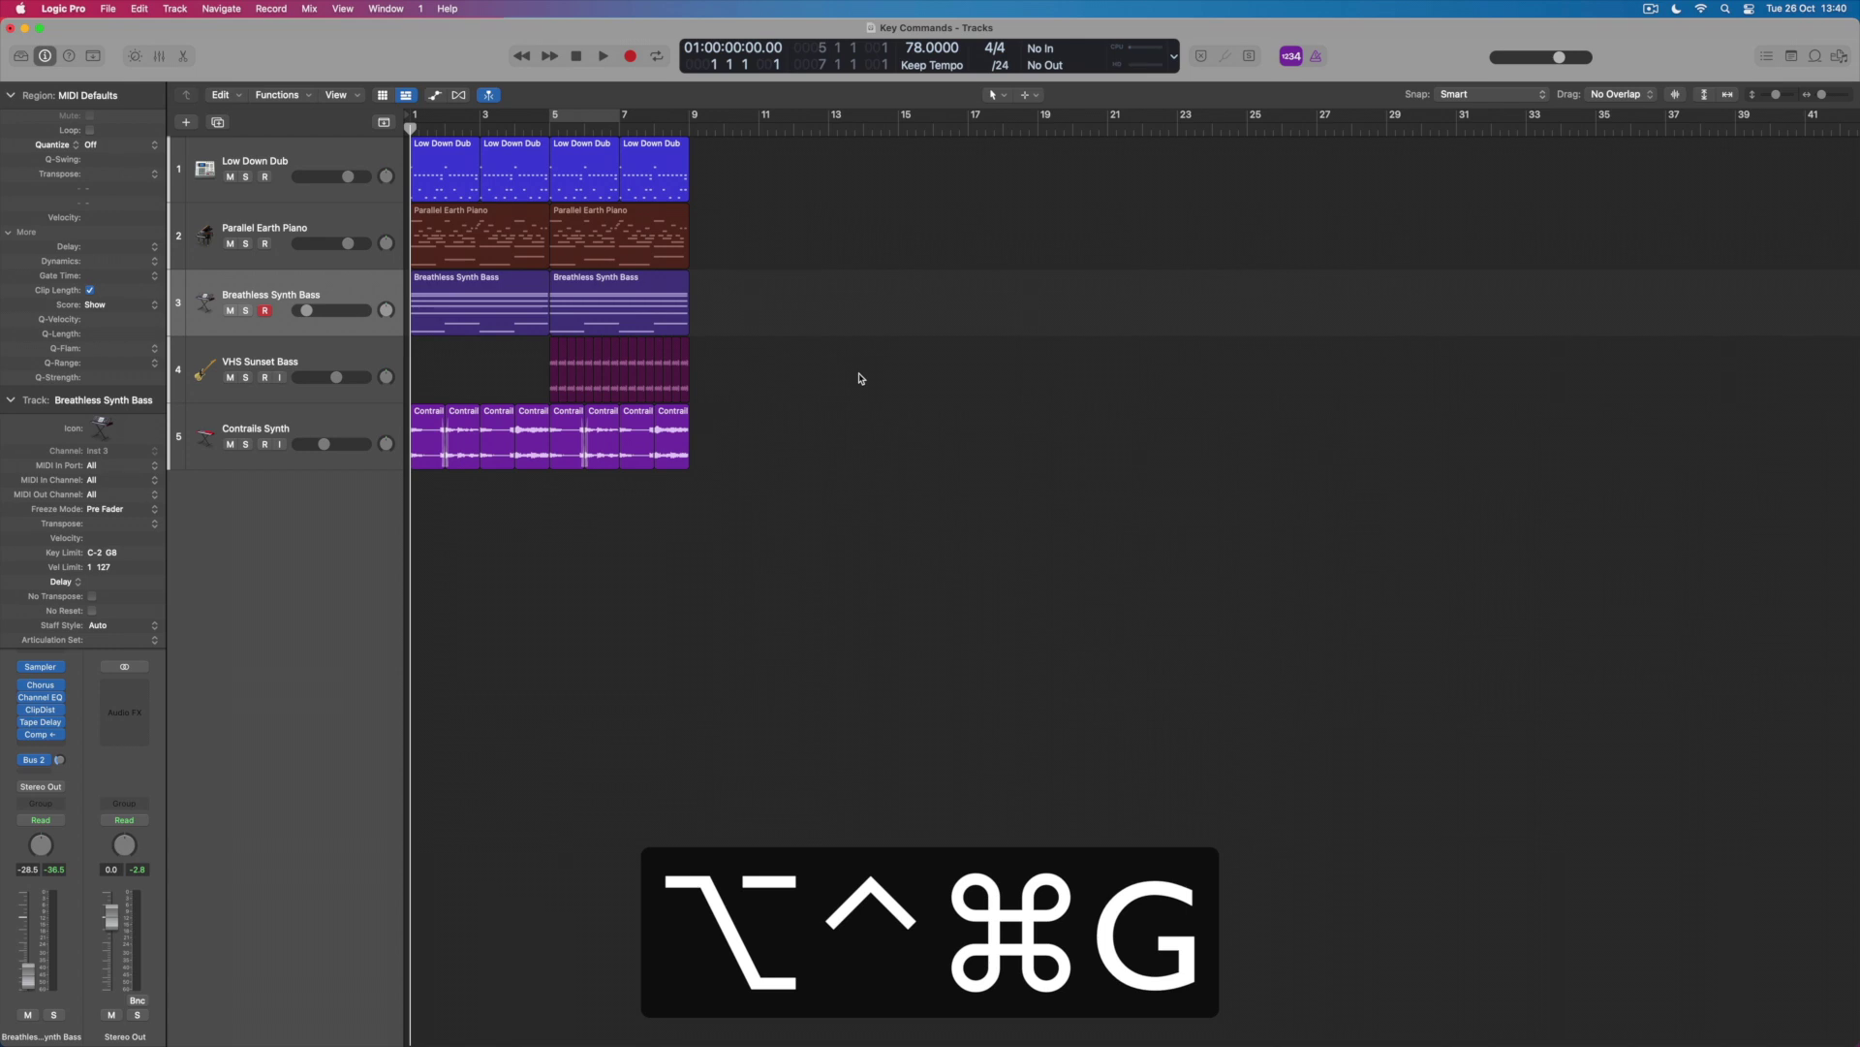